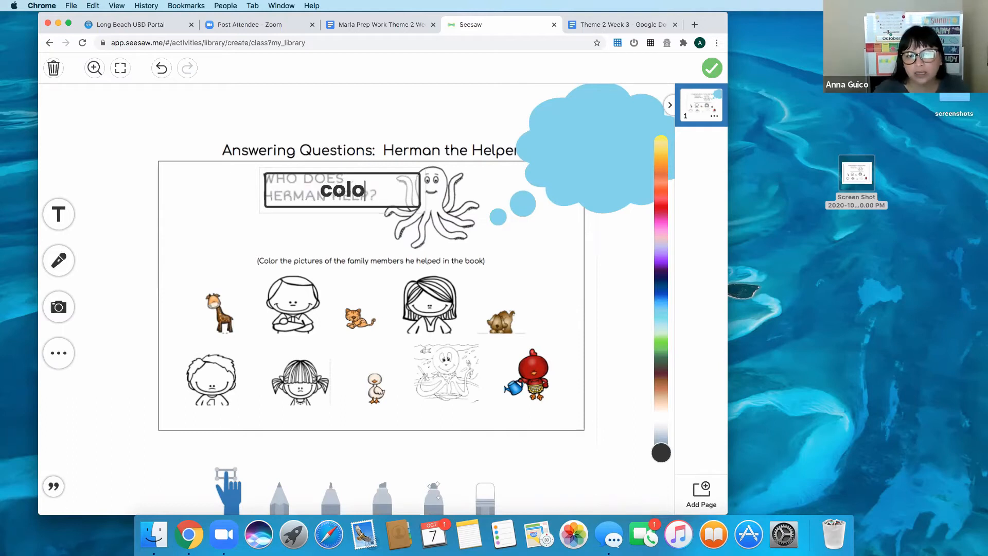
- Delete the blue thought bubble from the worksheet template
click(588, 150)
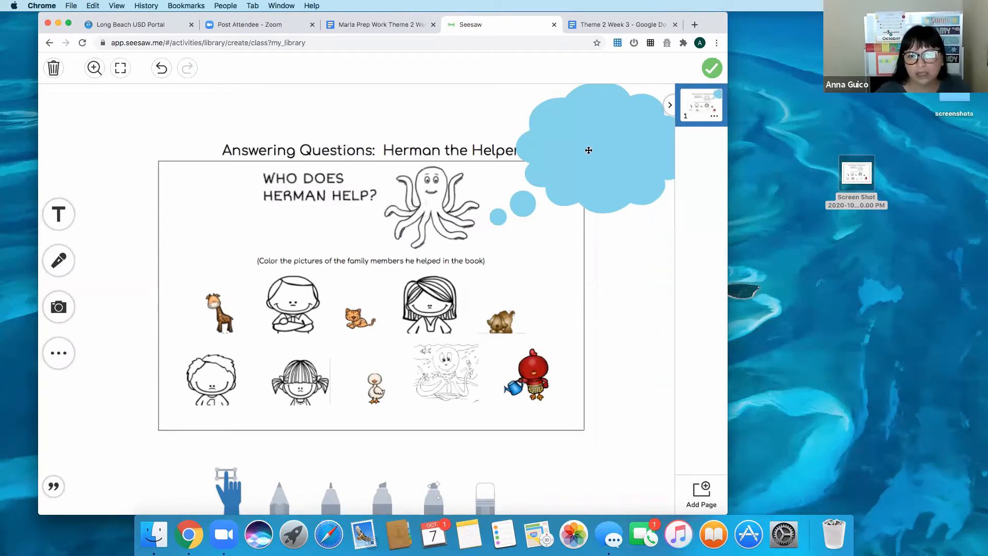
key(Delete)
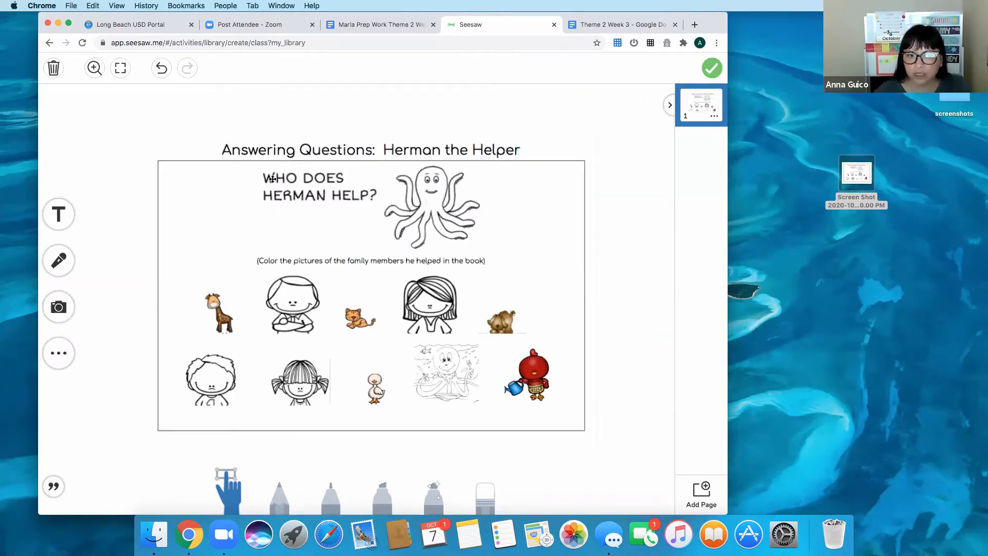
- Unlock the Herman the Helper worksheet image, enlarge it on the page, and lock it in place again
click(369, 369)
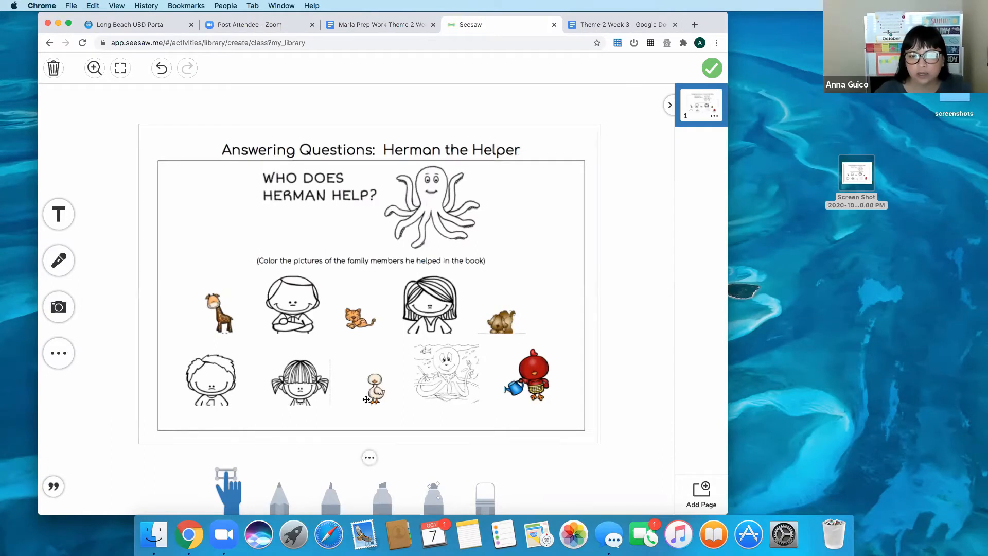
click(369, 457)
click(387, 394)
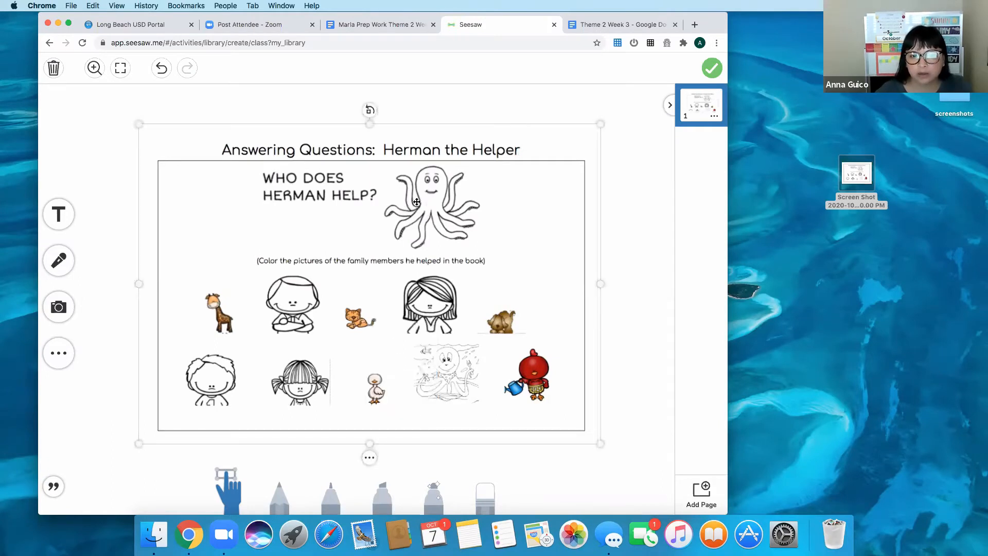
drag(601, 122, 633, 91)
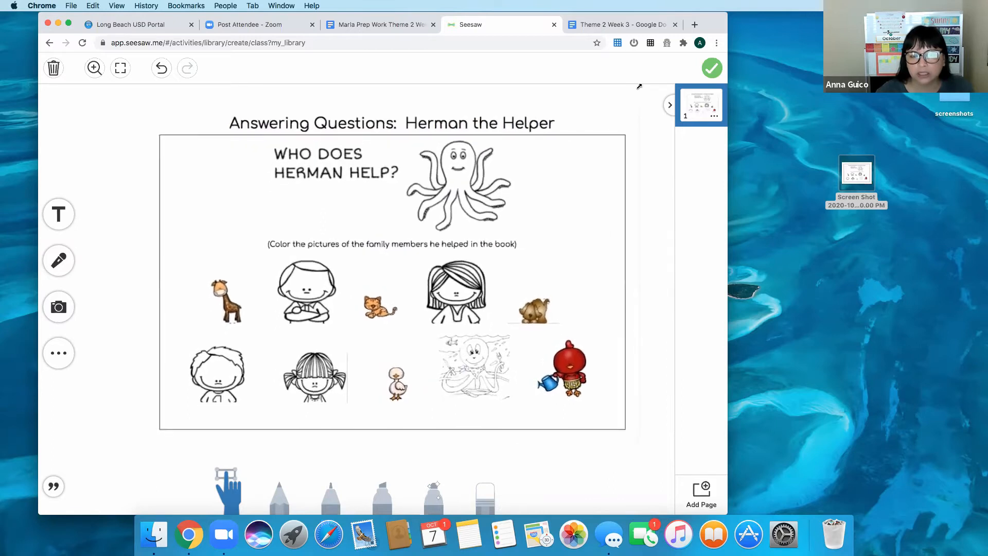
click(392, 458)
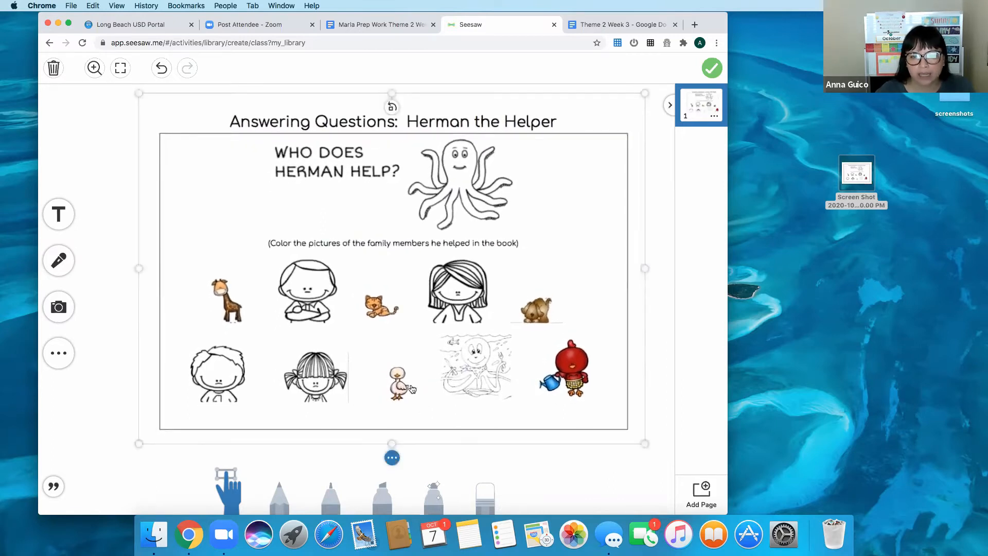
click(412, 387)
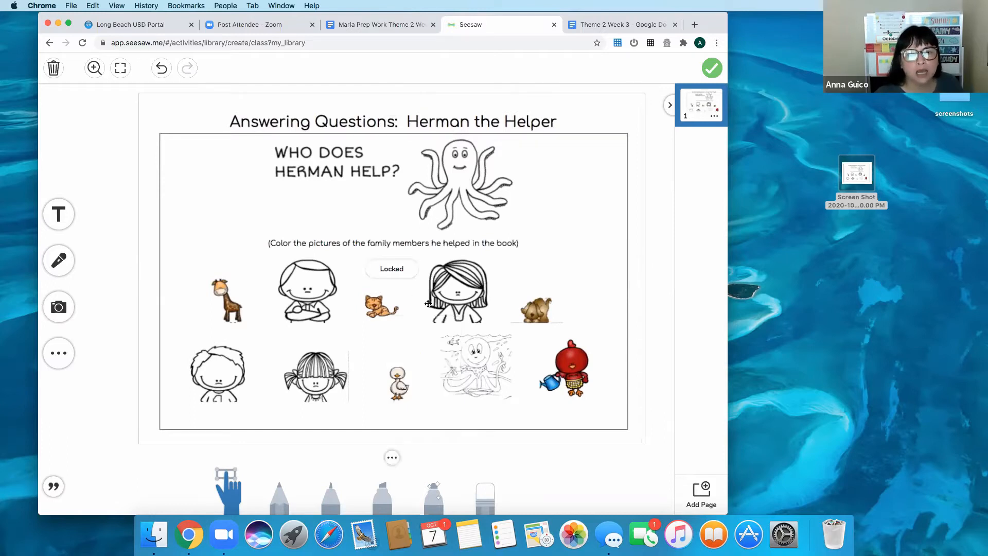
- Try colouring the boy with folded arms with the blue marker and undo the strokes
click(377, 491)
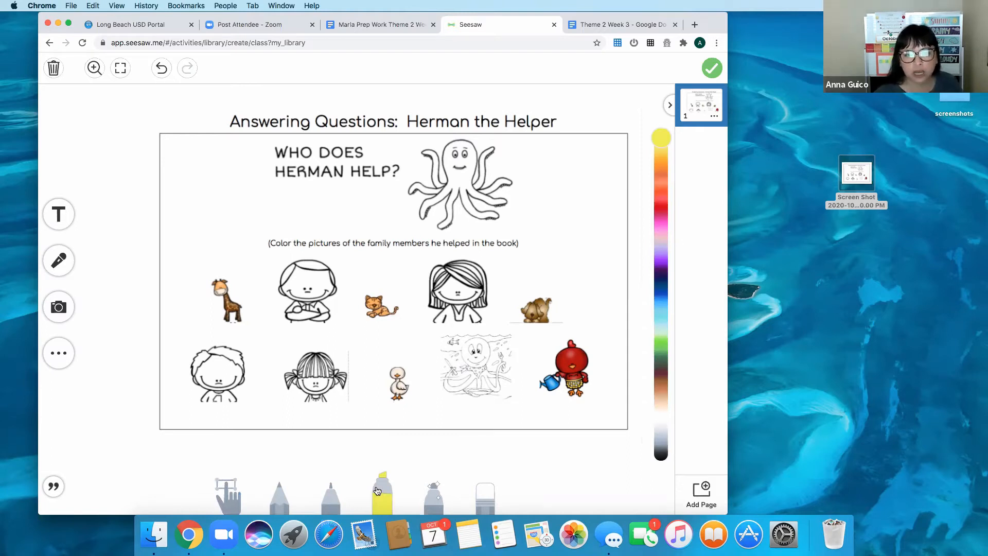
click(330, 491)
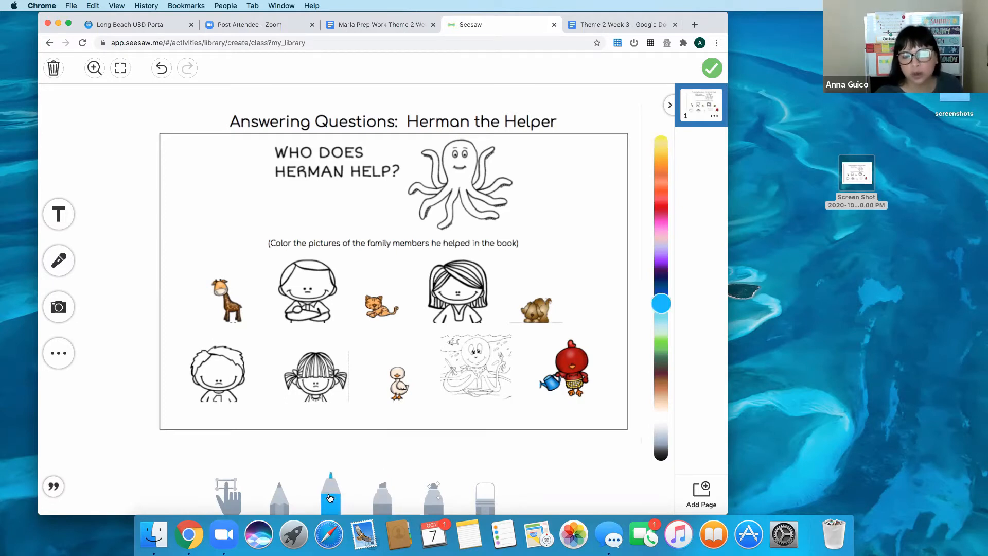
mouse_move(311, 276)
mouse_down()
mouse_move(280, 283)
mouse_move(334, 257)
mouse_move(314, 278)
mouse_move(330, 304)
mouse_move(299, 309)
mouse_move(322, 309)
mouse_up()
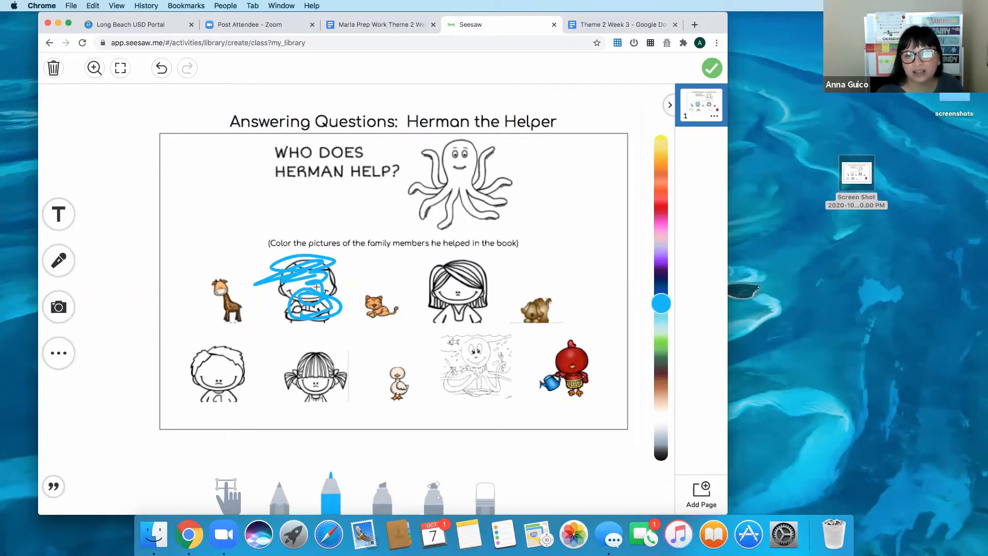
click(161, 68)
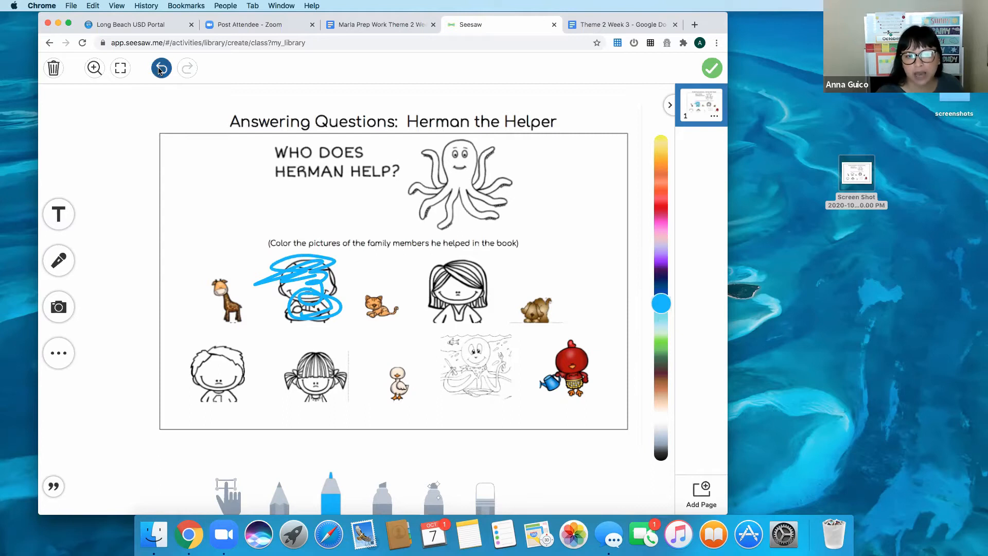
- Colour the boy with folded arms in light brown with the highlighter
click(388, 499)
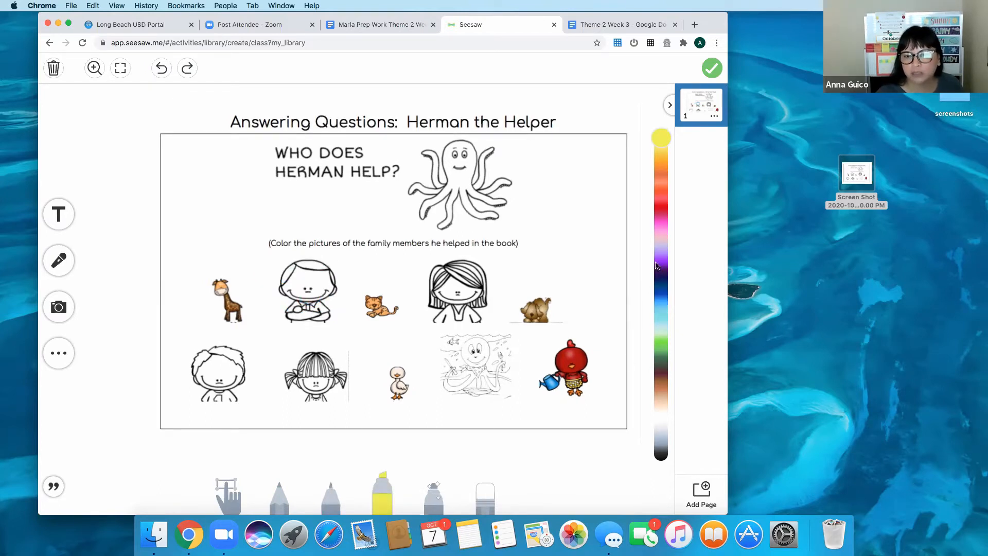
mouse_move(661, 137)
mouse_down()
mouse_move(657, 418)
mouse_move(661, 394)
mouse_up()
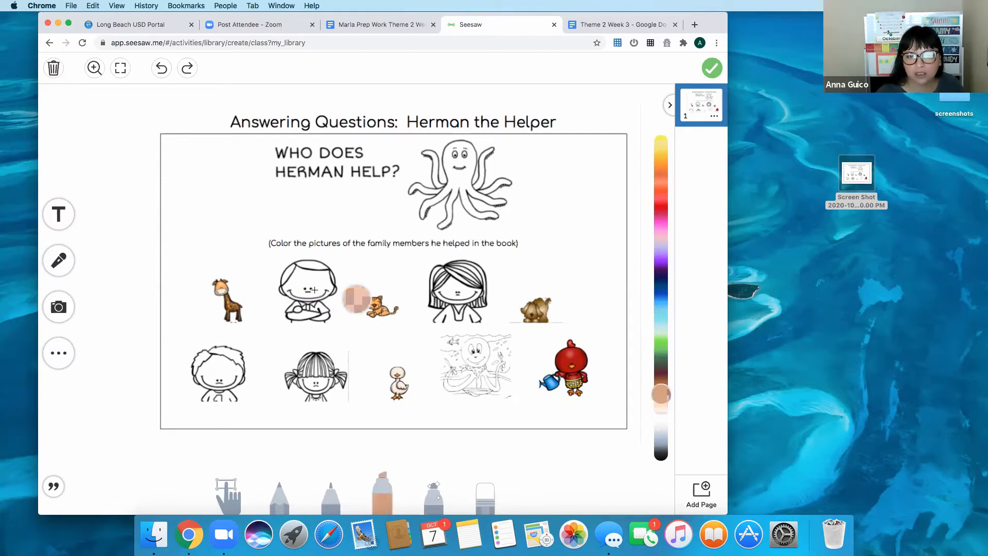
mouse_move(314, 290)
mouse_down()
mouse_move(298, 267)
mouse_move(309, 280)
mouse_move(315, 270)
mouse_move(297, 313)
mouse_move(309, 270)
mouse_move(296, 311)
mouse_move(300, 263)
mouse_move(321, 262)
mouse_move(334, 295)
mouse_up()
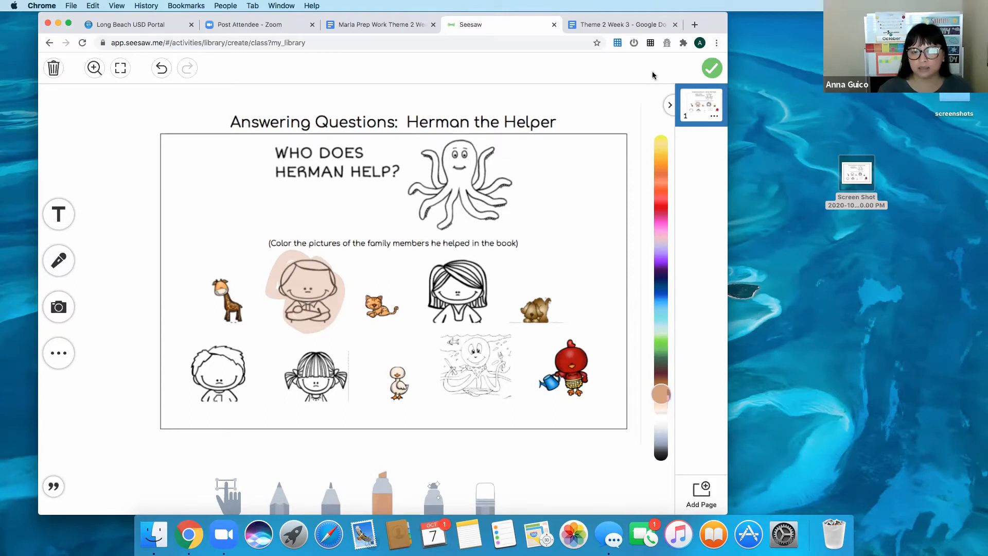
- Finish the student template and save the Herman the Helper Q&A activity
click(710, 70)
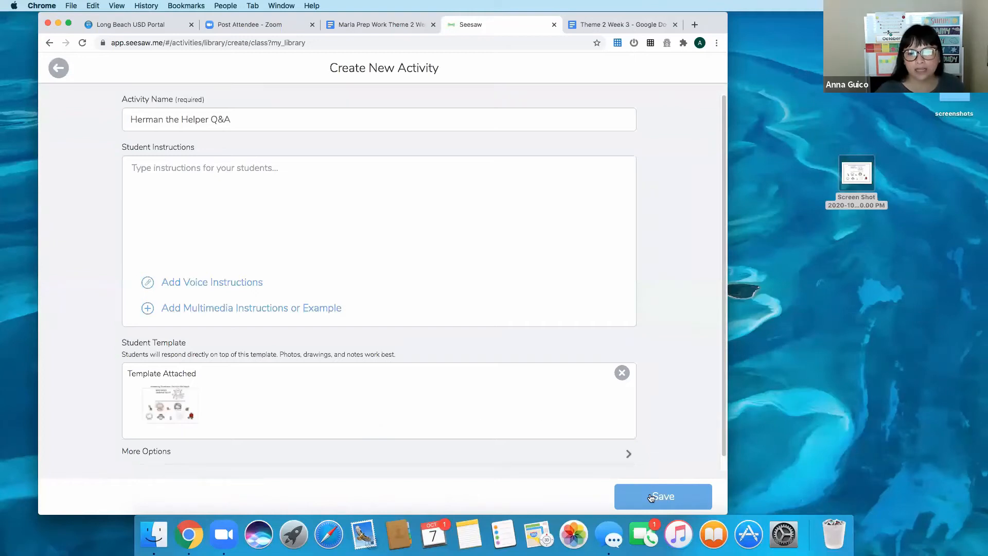
click(650, 495)
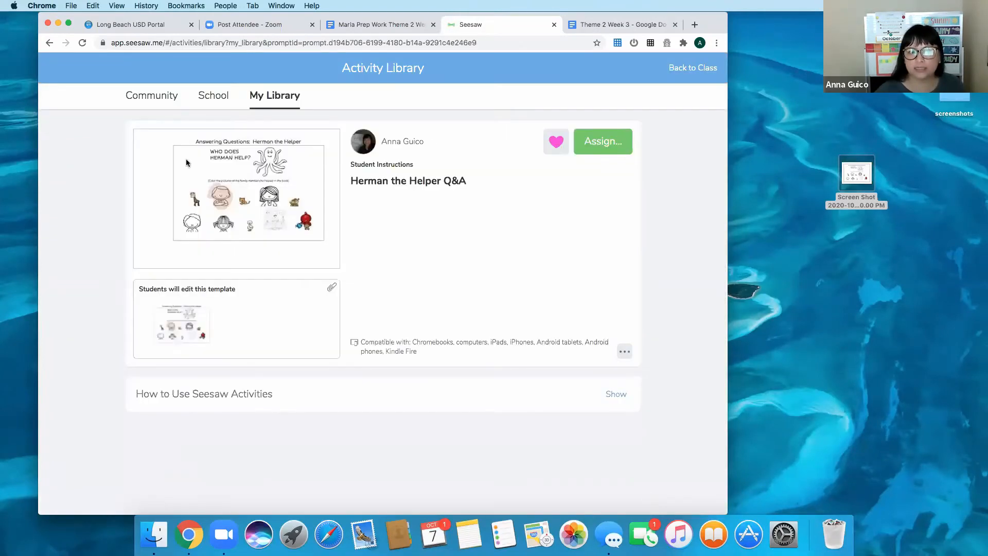
- Select the 13-student class for the activity assignment and set the assignment date to October 22
click(603, 148)
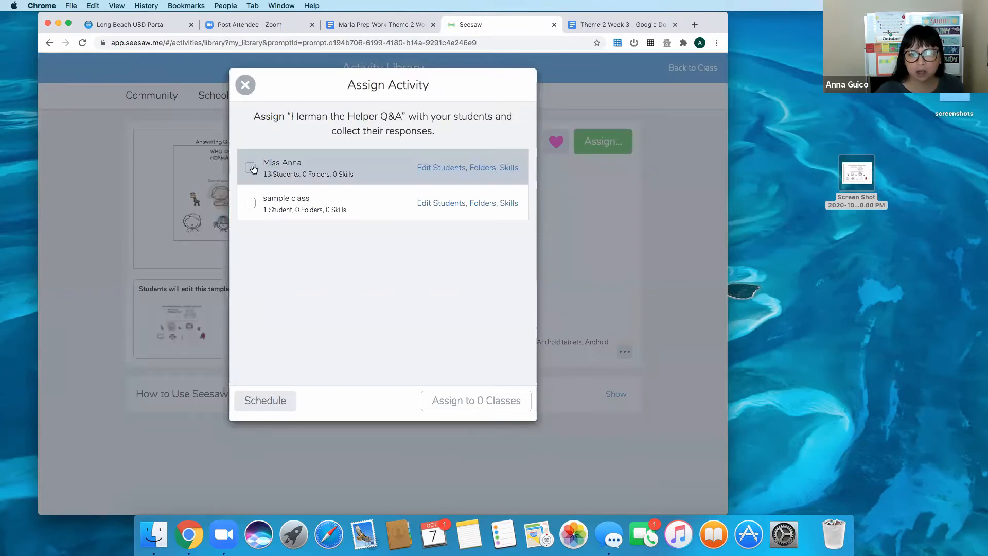
click(251, 167)
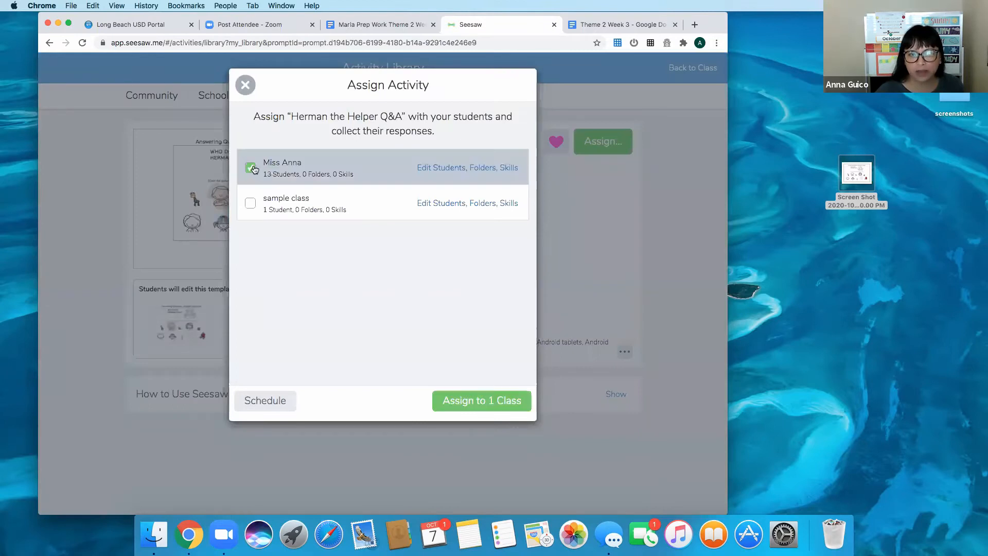
click(276, 402)
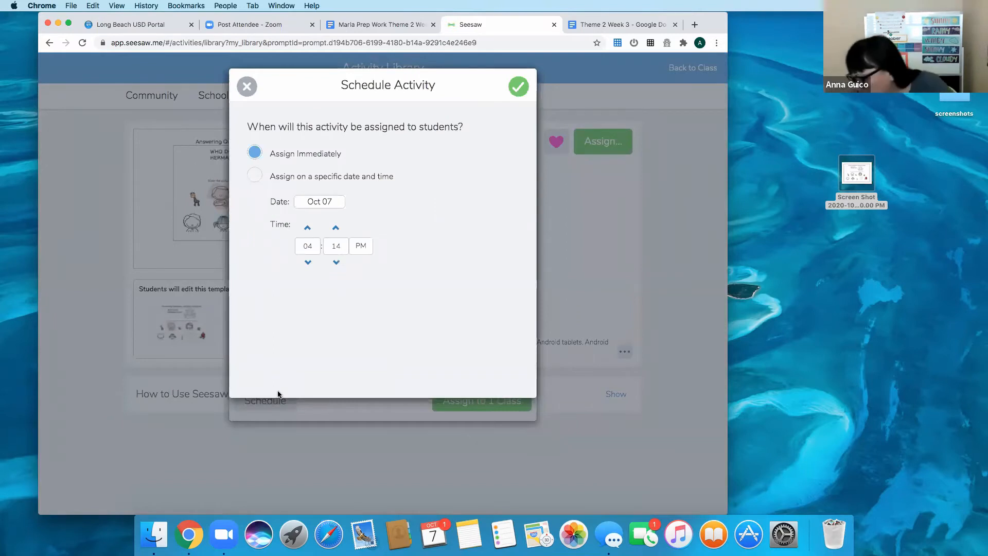
click(304, 203)
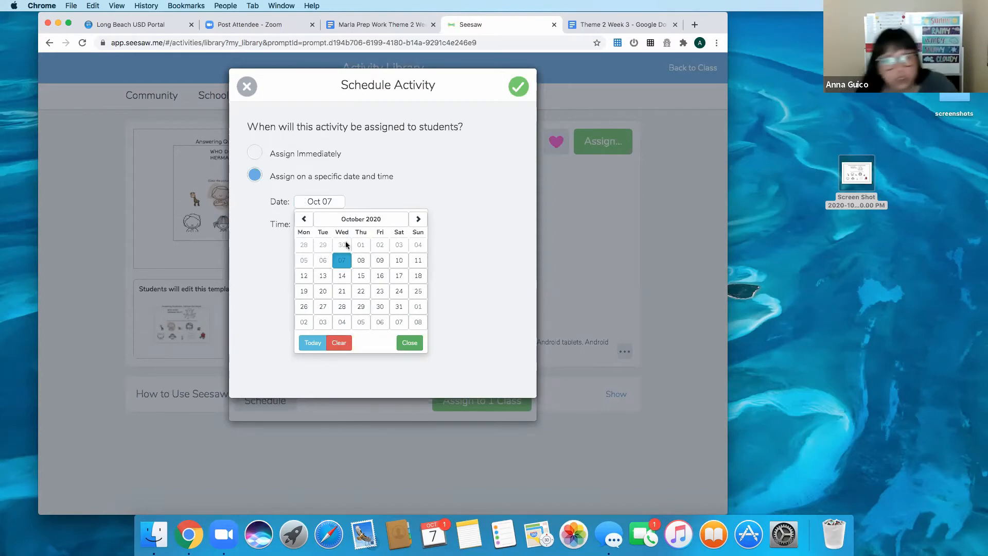
click(362, 291)
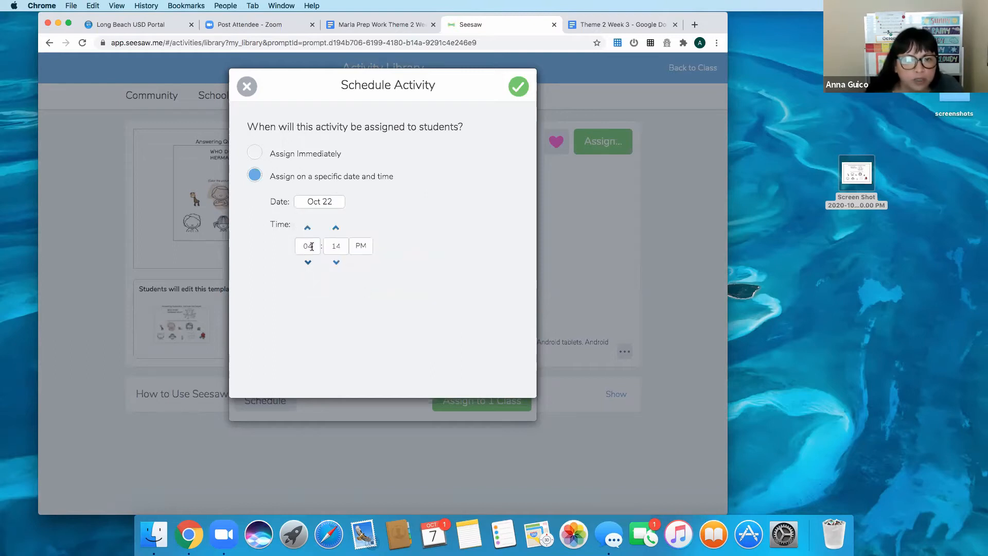
- Set the assignment time to 07:00 AM and assign the scheduled activity to the selected class
click(312, 247)
text(7)
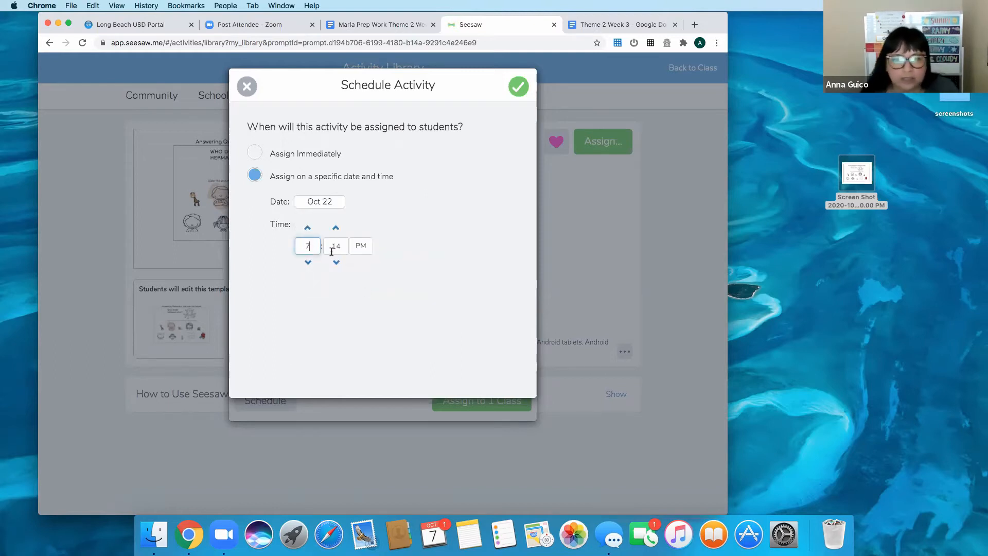
drag(340, 247, 330, 247)
text(00)
click(361, 245)
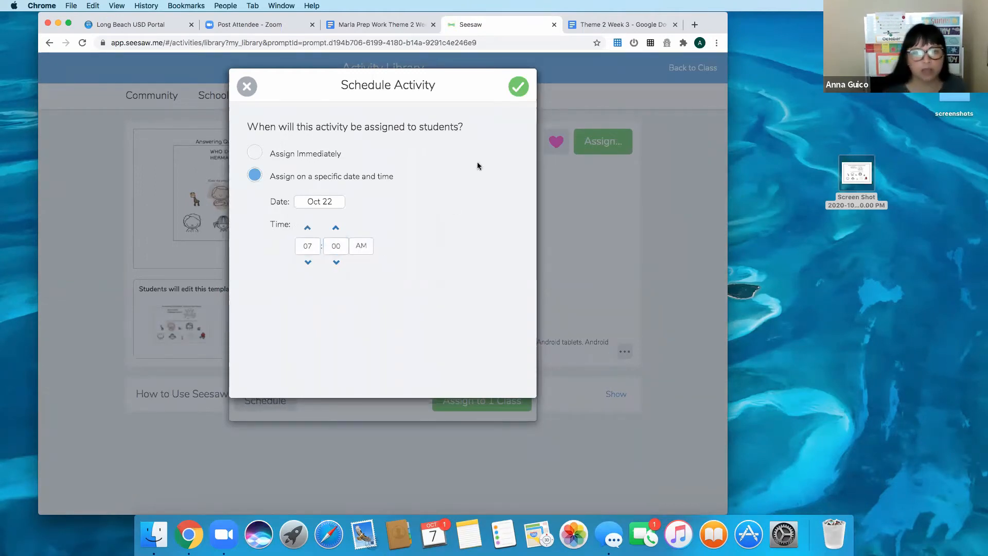
click(519, 88)
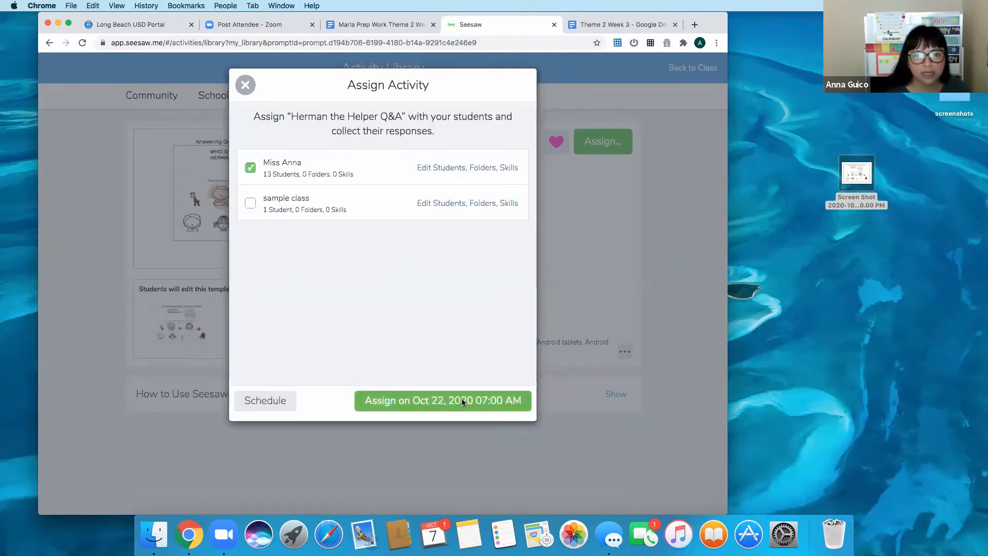
click(463, 401)
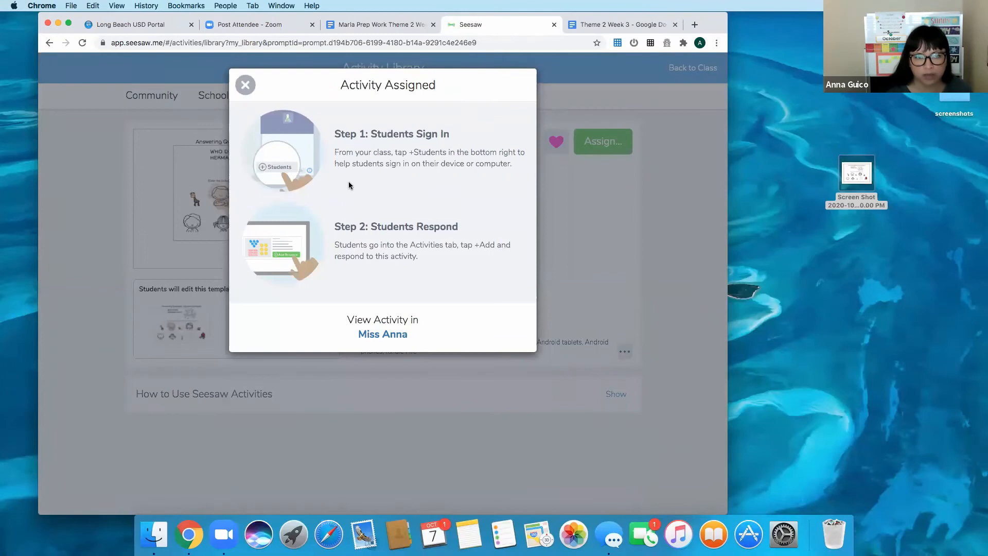
click(245, 87)
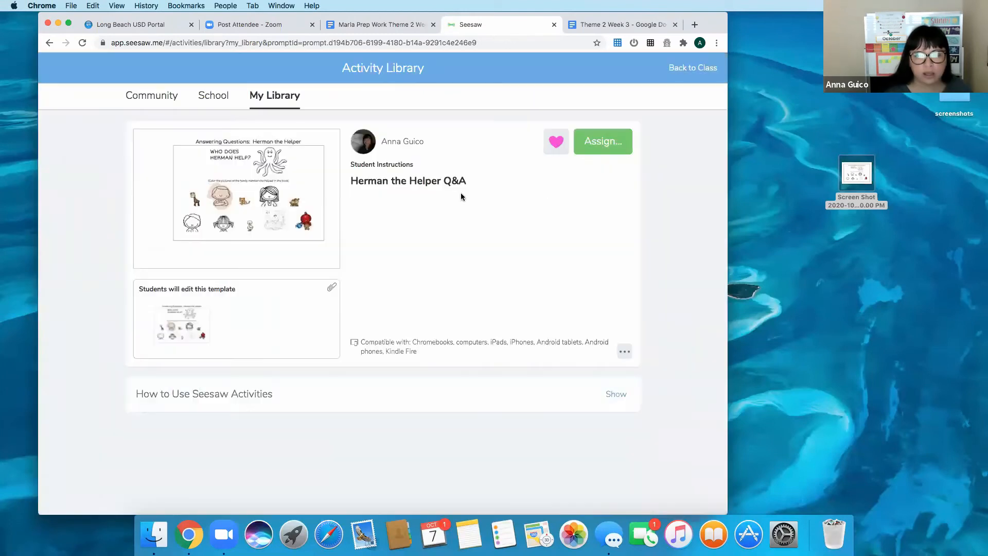
- Add the Herman the Helper Q&A activity to the Theme 2 Week 2 collection
click(557, 142)
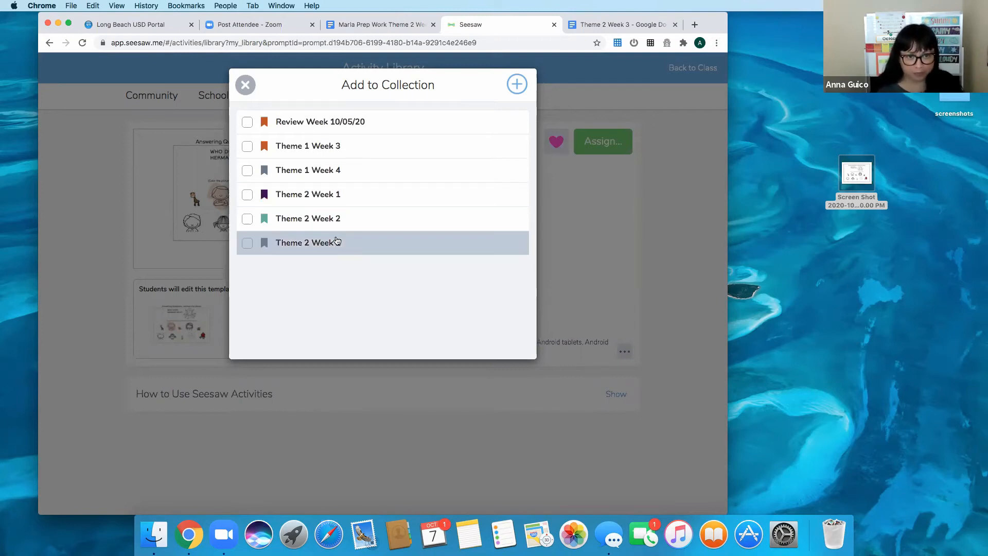
click(357, 224)
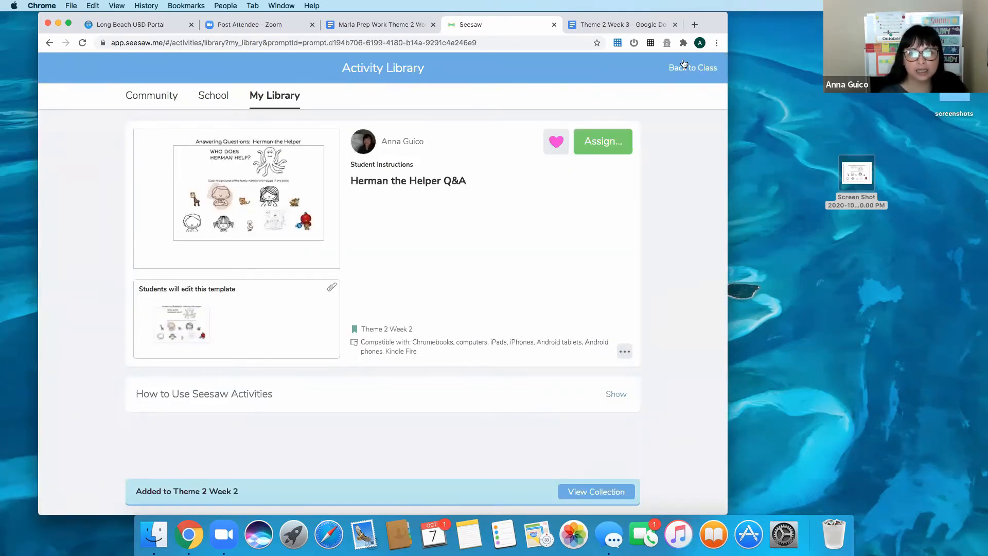
- Create a new collection named Theme 2 Week 4 in My Library
click(291, 98)
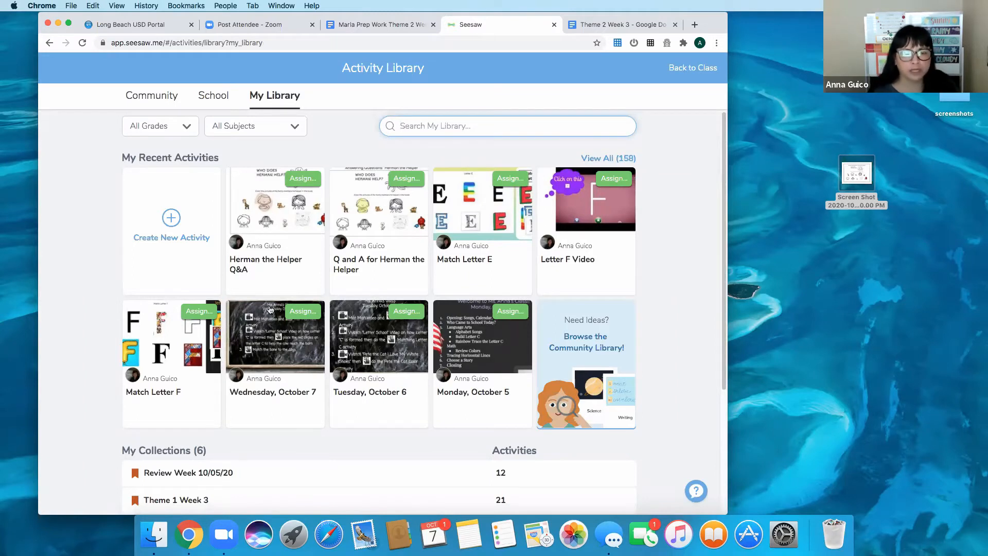
scroll(268, 296, down, 5)
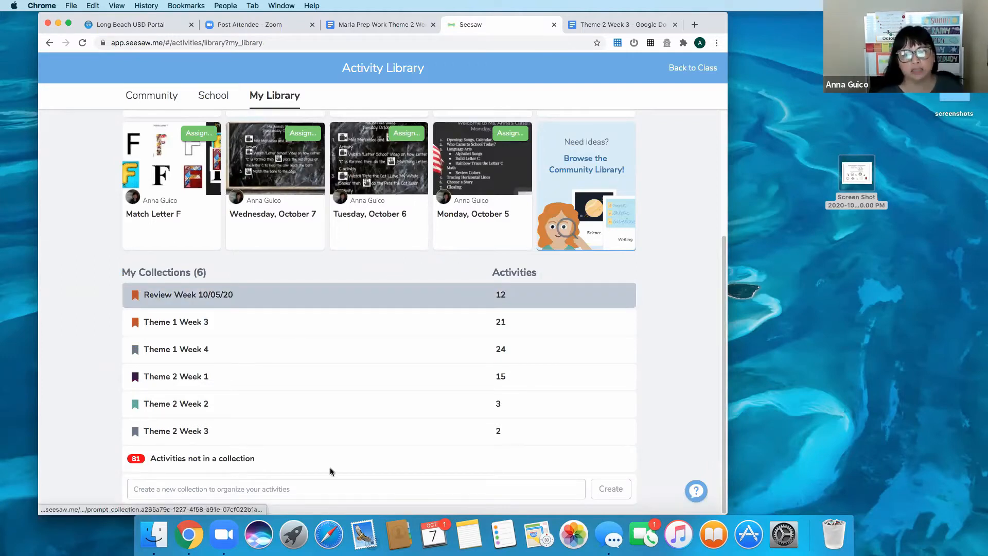
click(316, 487)
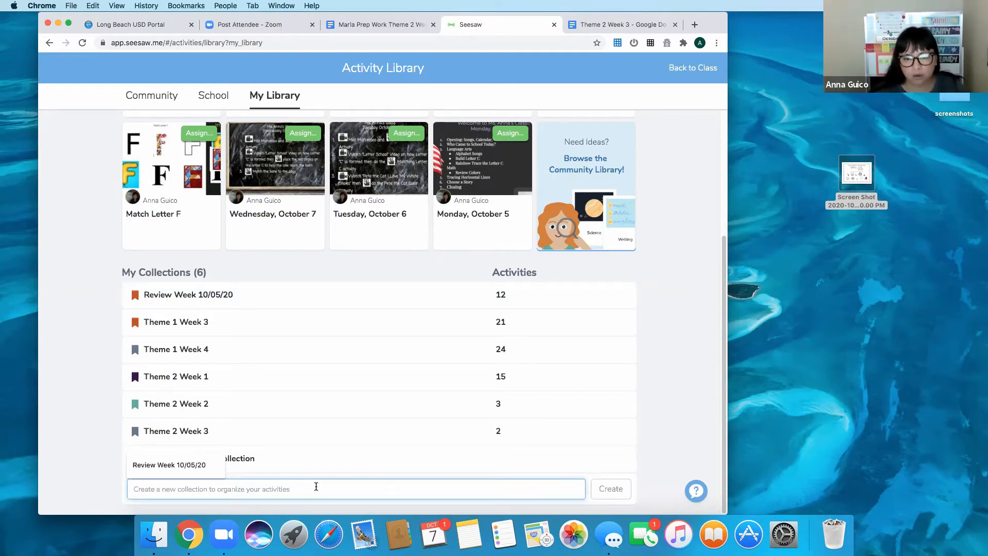
text(T)
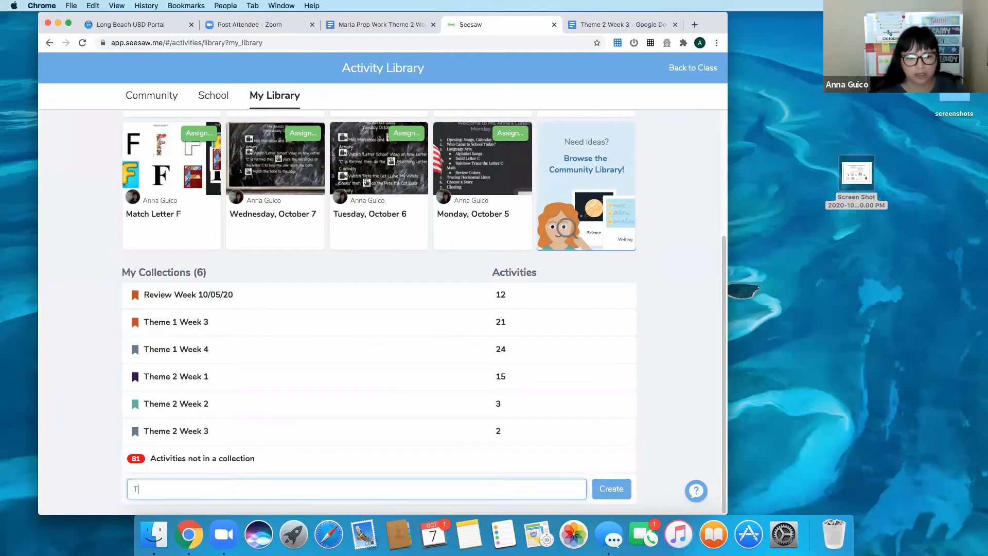
text(heme)
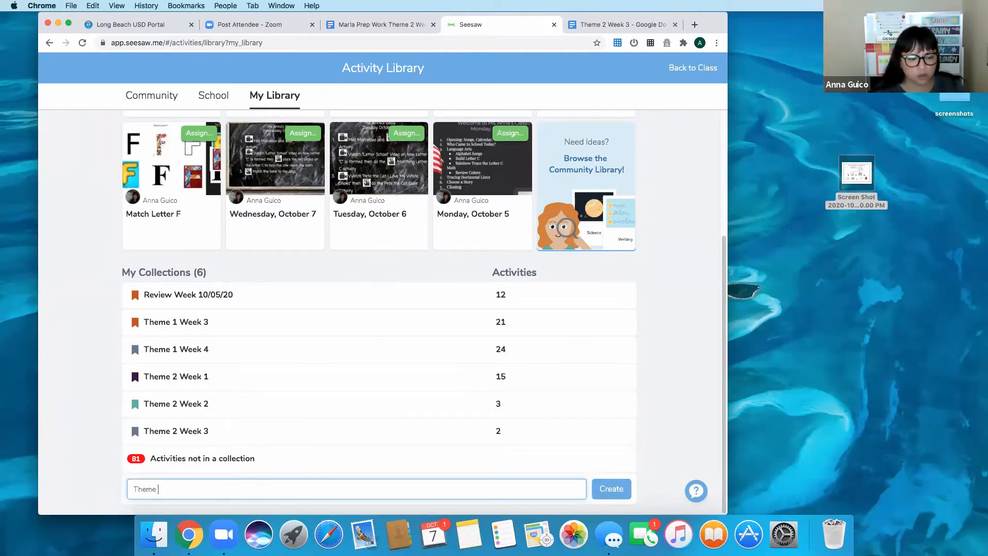
text( 2 Week 4)
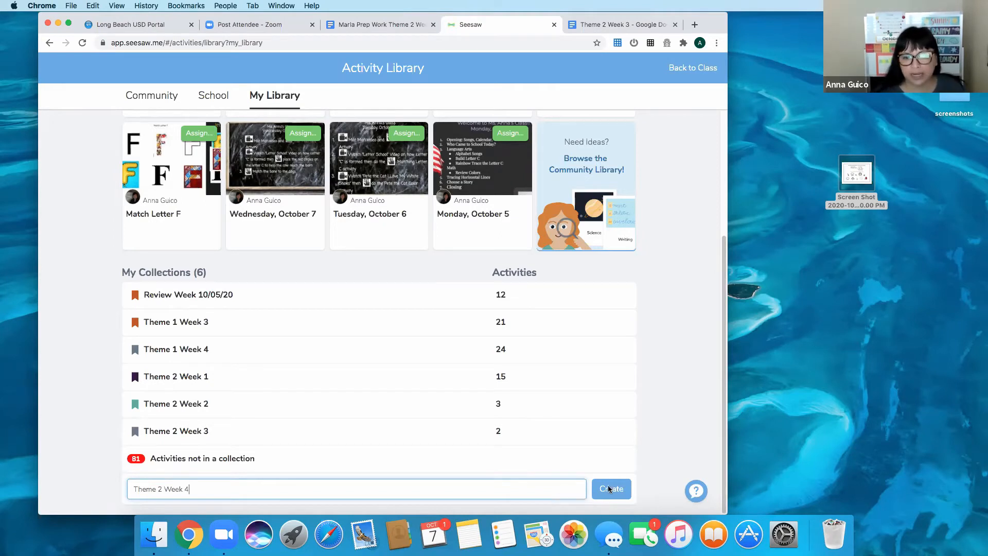
click(608, 488)
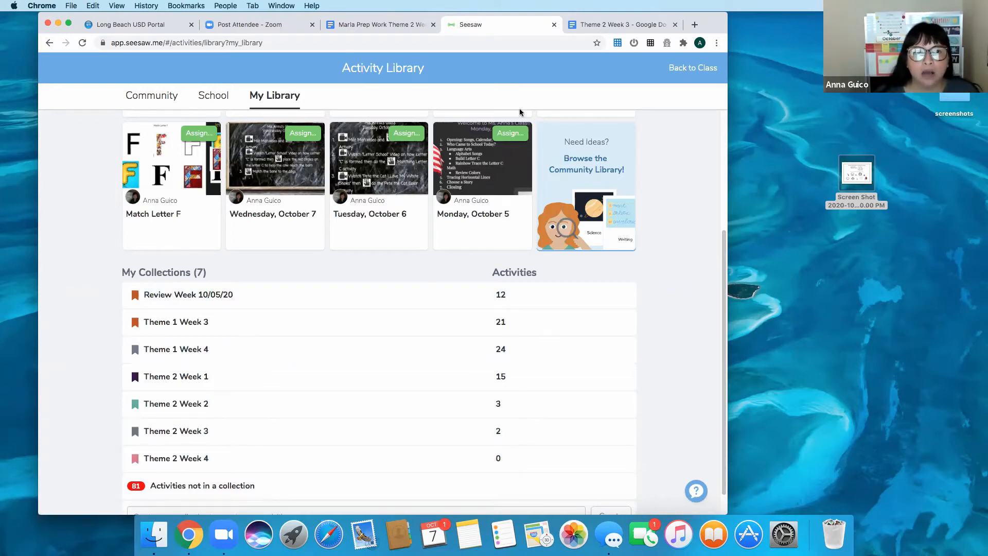
- Return to the class and look through the activities currently assigned to it
click(700, 72)
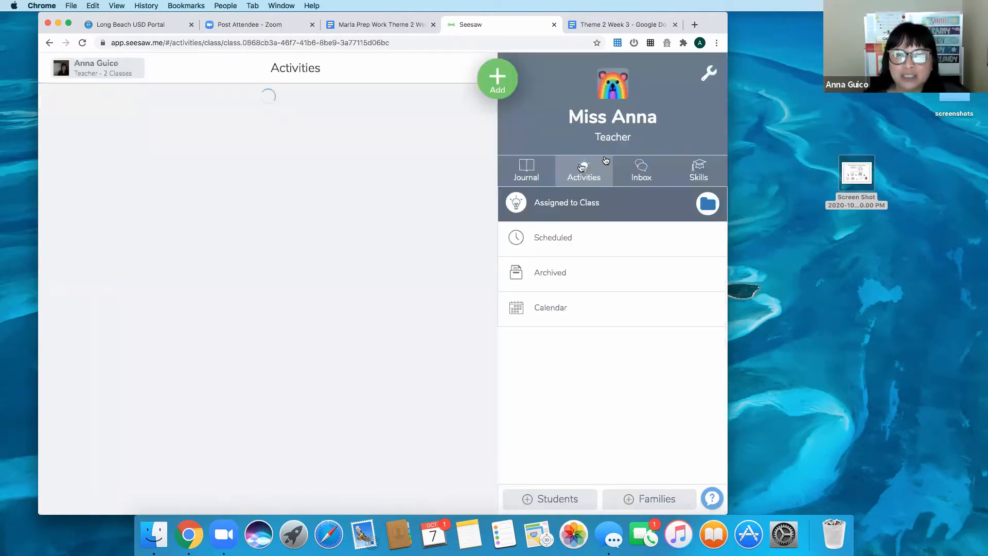
click(583, 172)
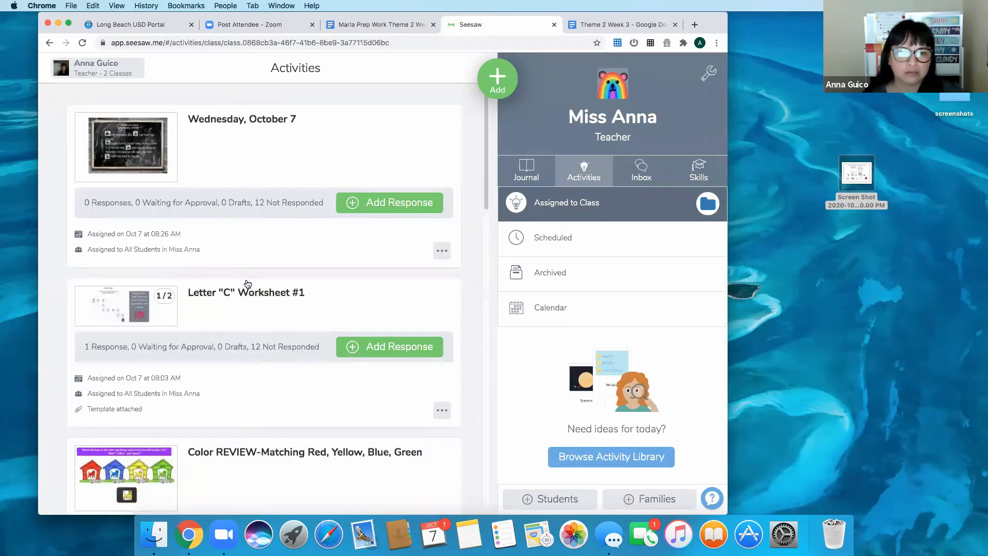
click(598, 175)
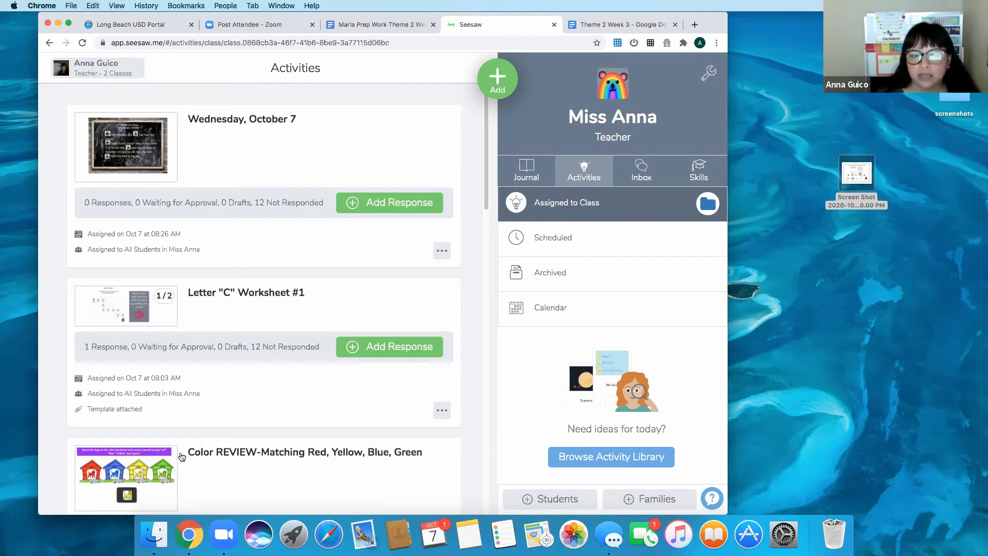
scroll(181, 456, down, 5)
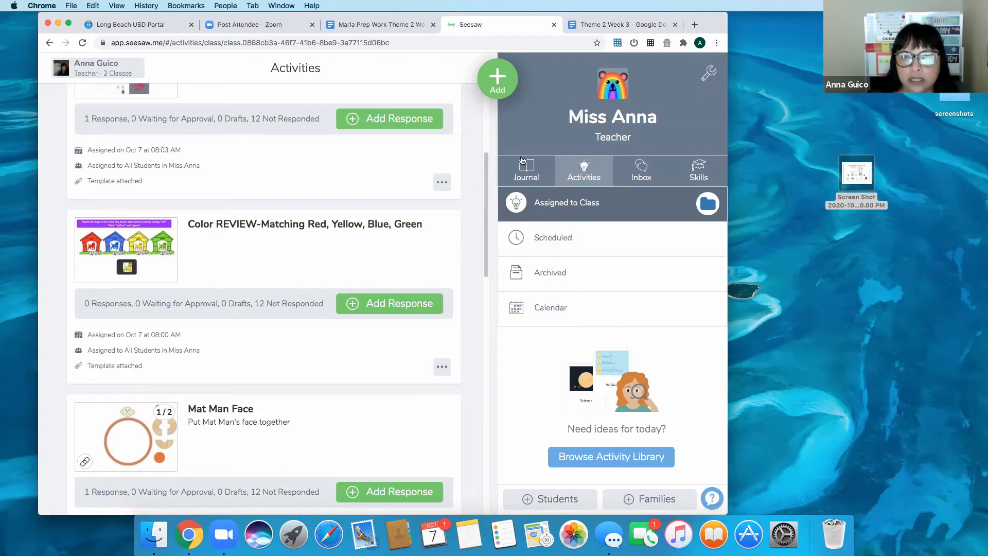
- Start a new activity from the activity library for the class and name it Letter E
click(499, 85)
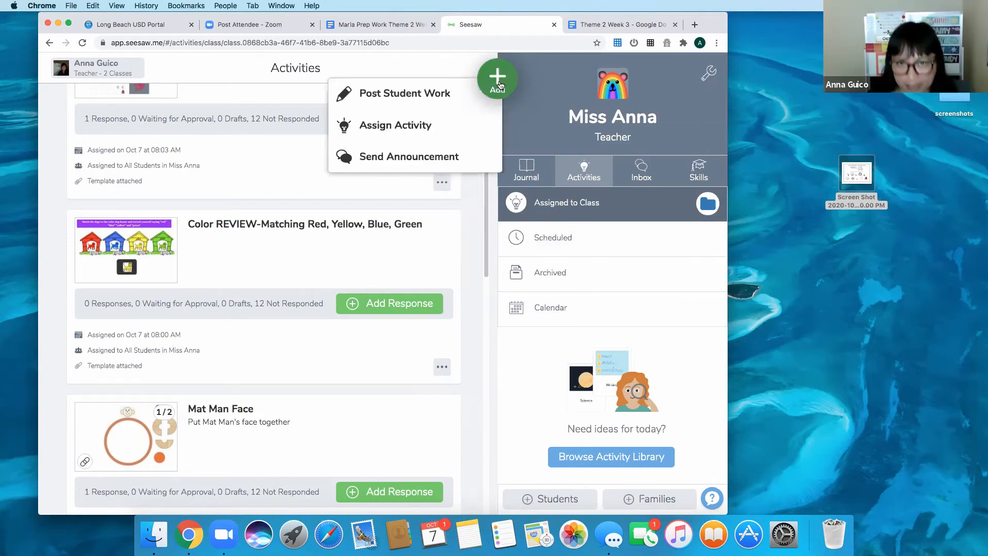
click(445, 130)
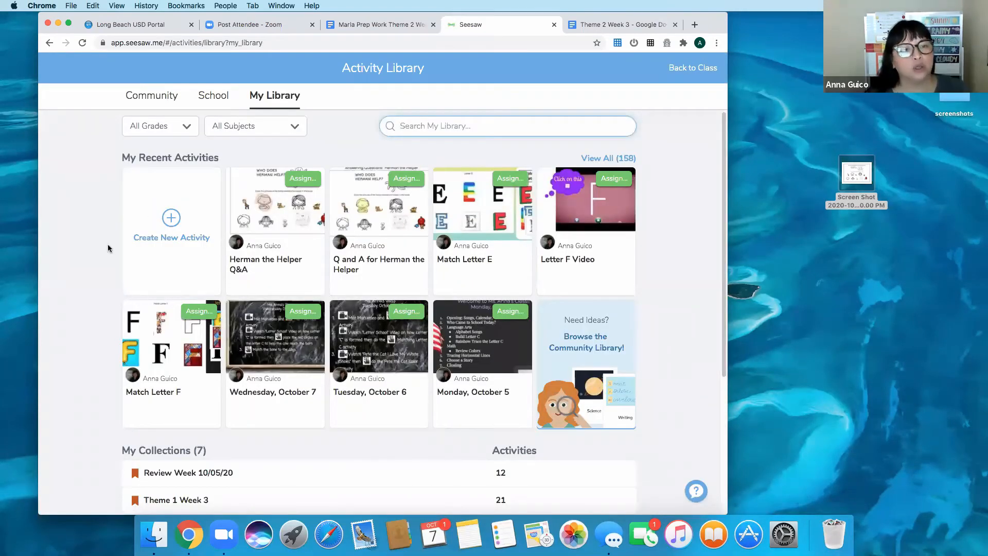
click(164, 218)
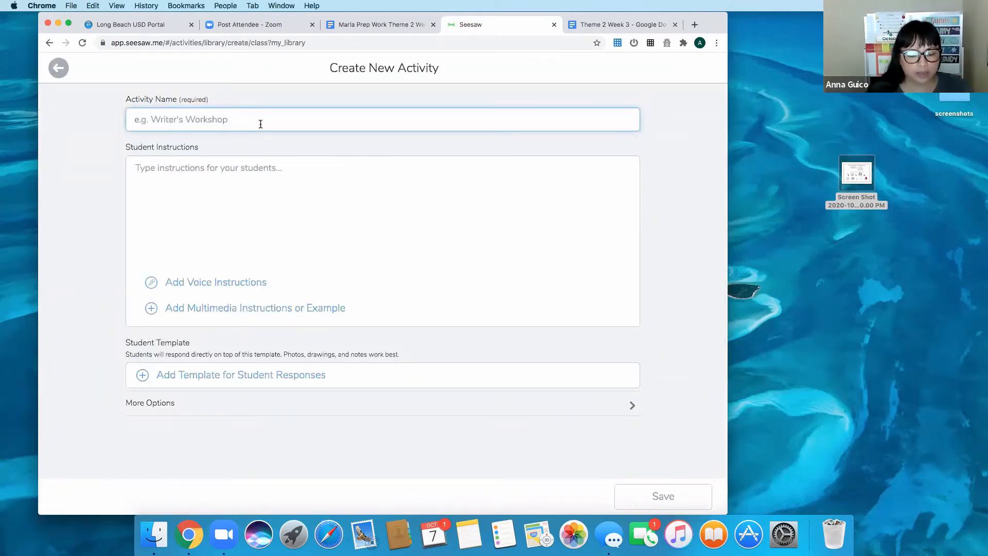
text(Letter)
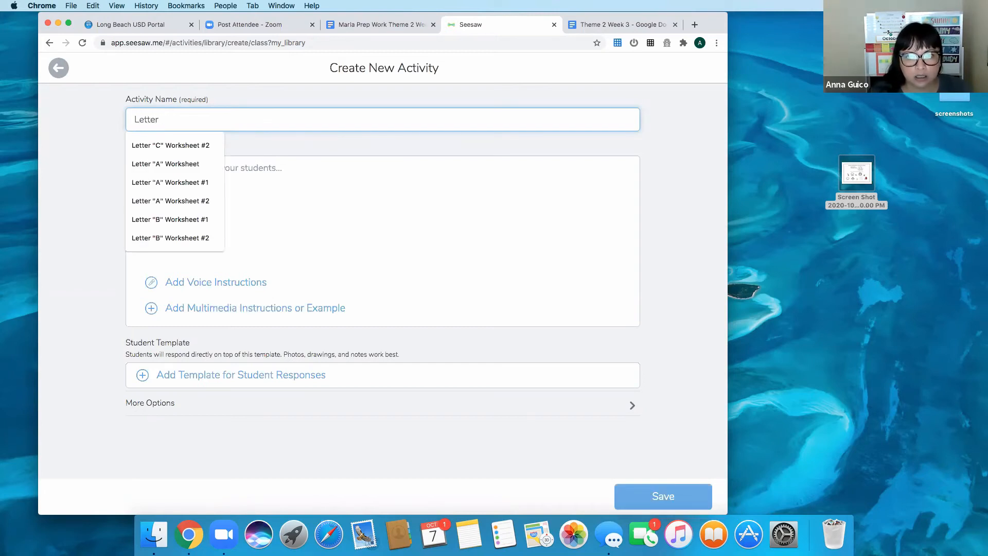
text( E)
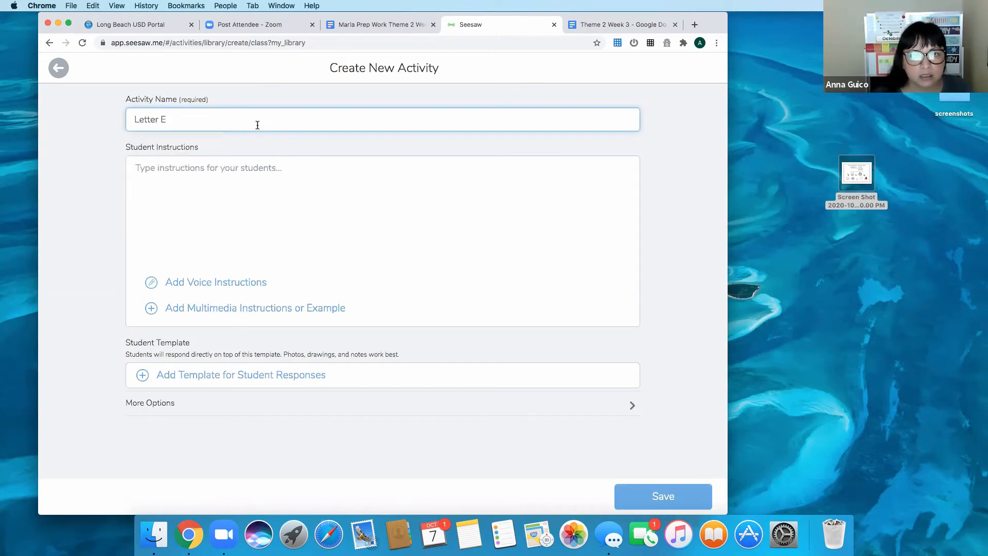
- Check which letter the Theme 2 Week 3 document covers and change the new activity's name to Letter F
click(415, 24)
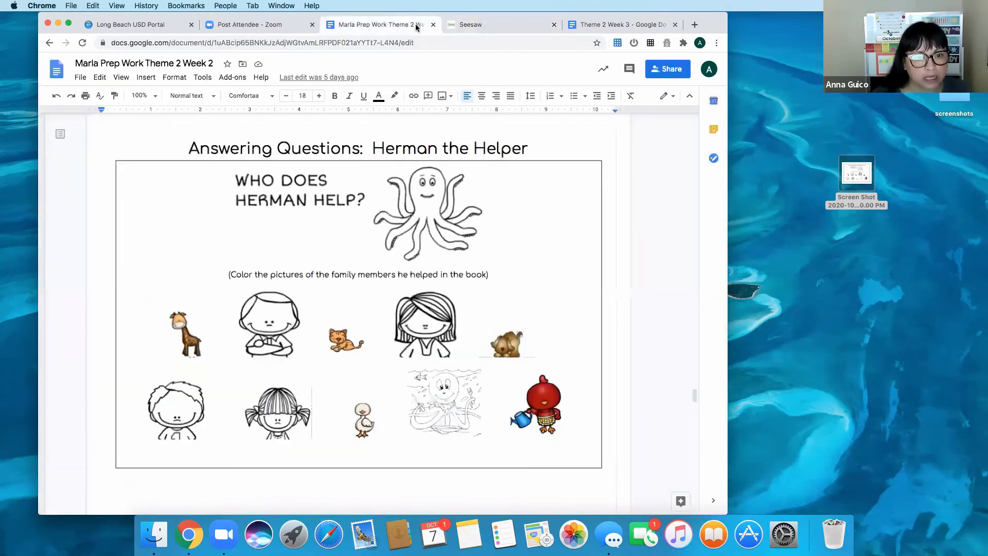
click(633, 25)
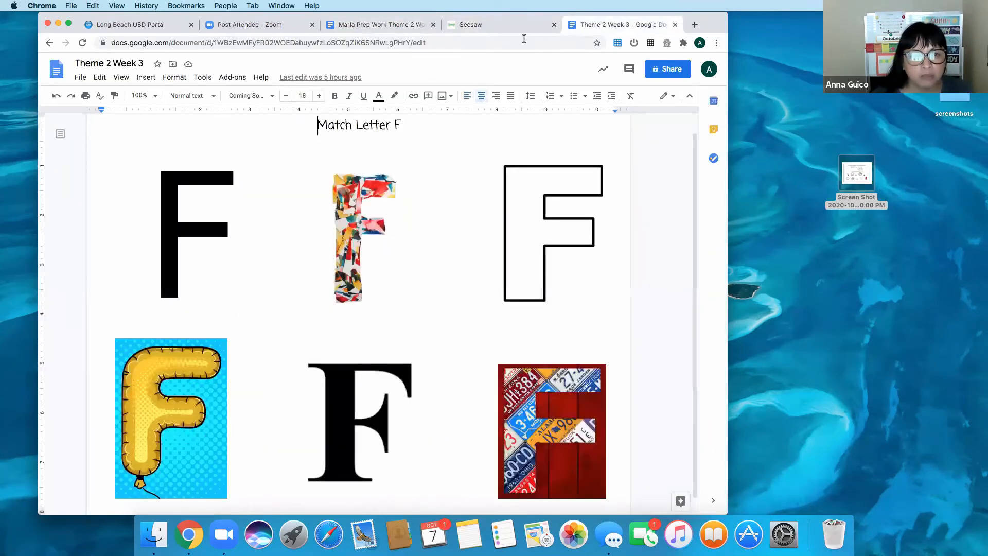
click(473, 30)
key(BackSpace)
text(F)
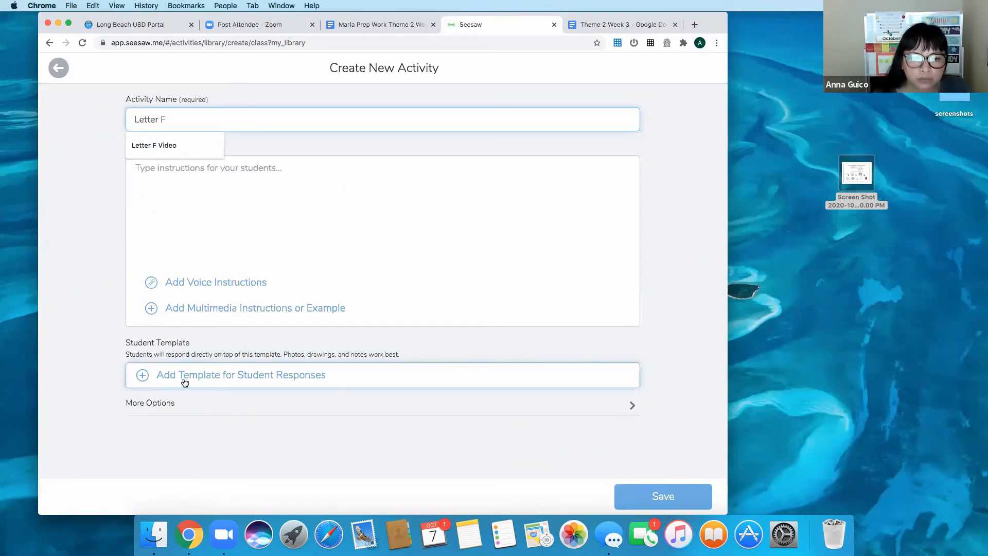
- Attach the Theme 2 Week 3 document from Google Drive as the template for student responses
click(147, 378)
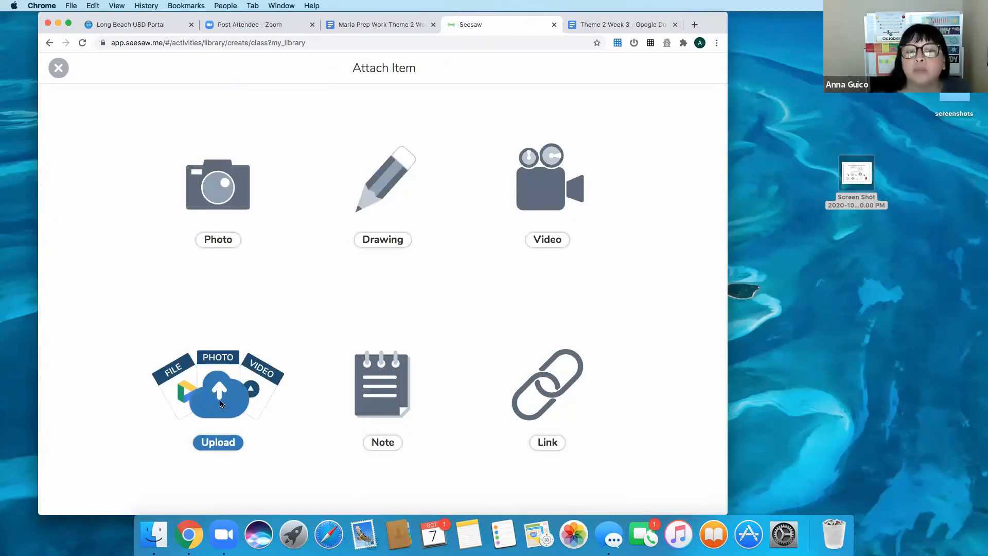
click(220, 403)
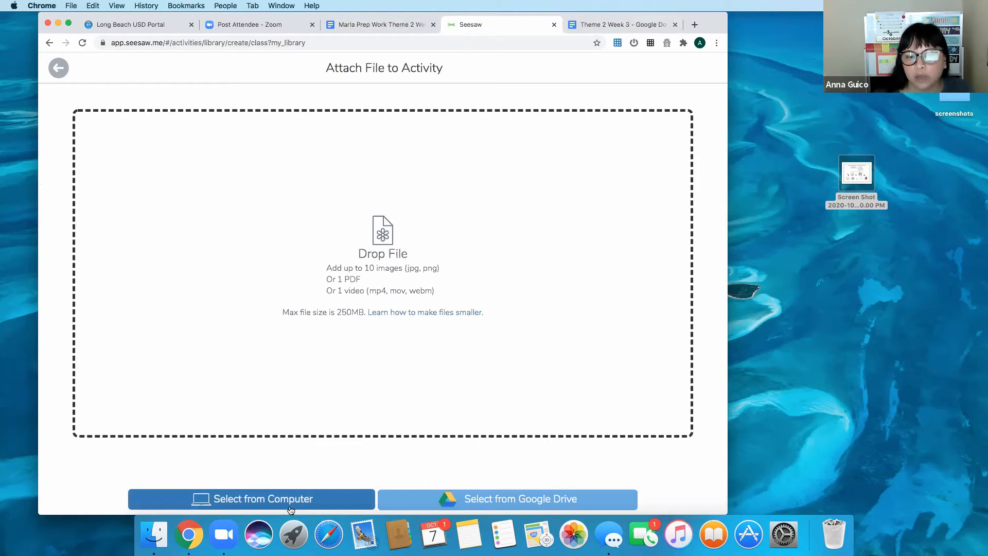
click(541, 507)
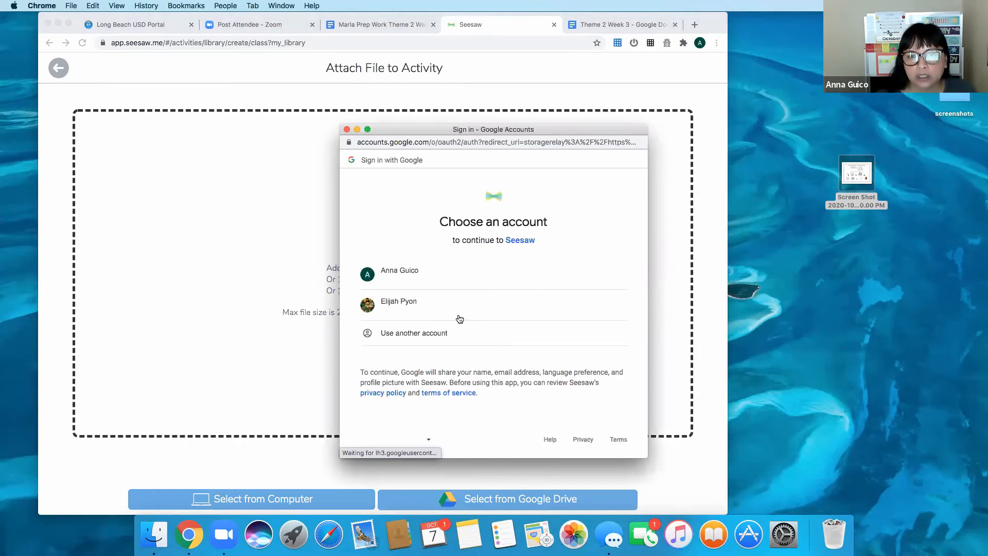
click(431, 275)
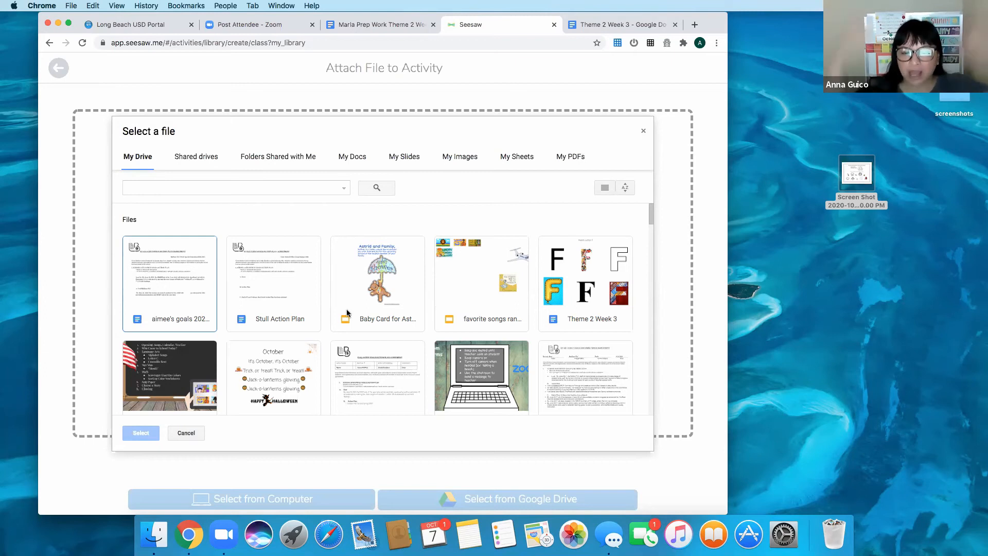
click(594, 280)
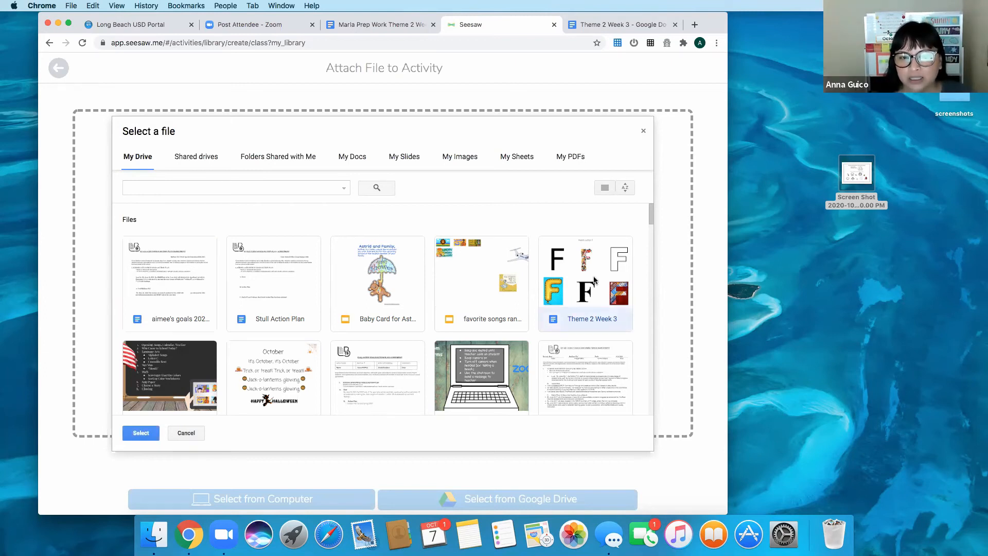
click(146, 434)
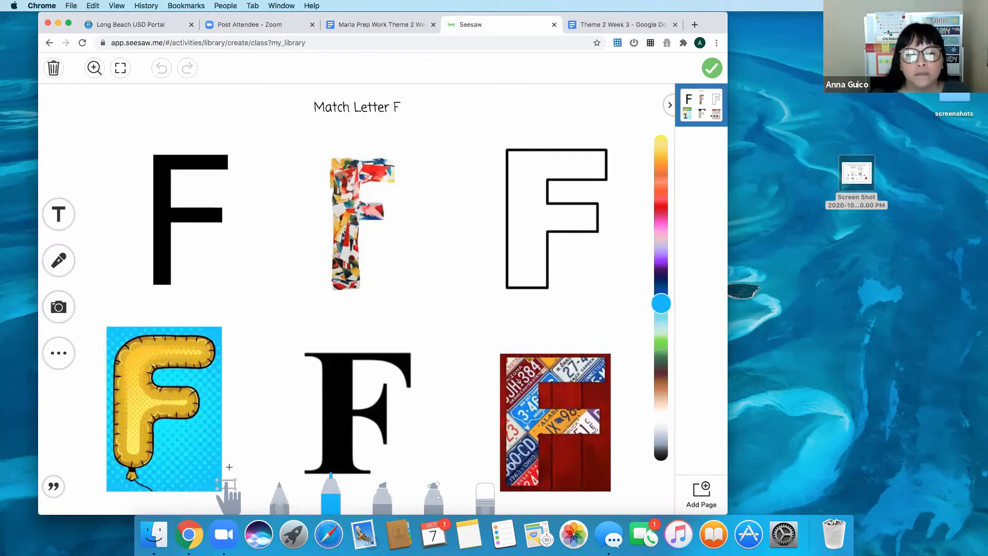
- Add two blank pages after the Match Letter F page in the student template
click(224, 495)
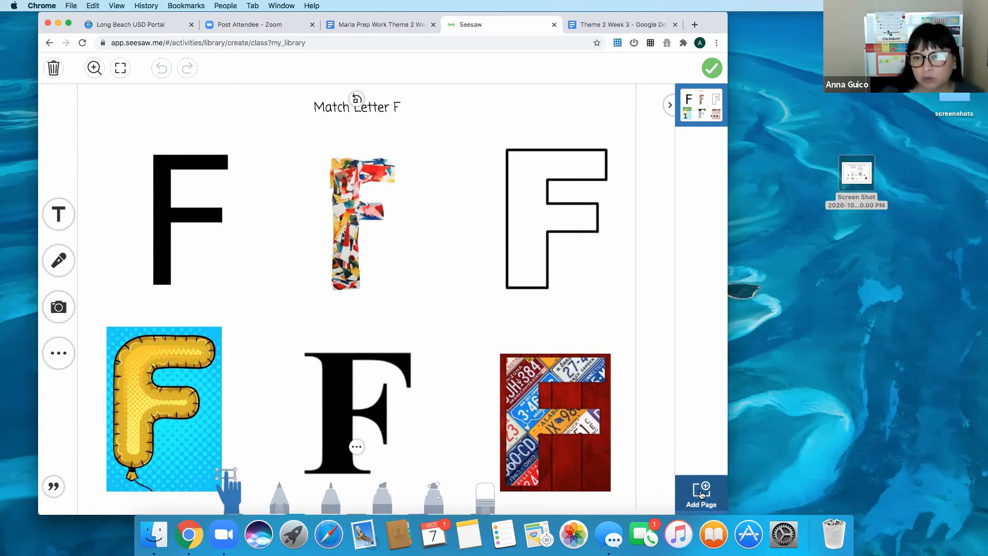
click(701, 493)
click(701, 493)
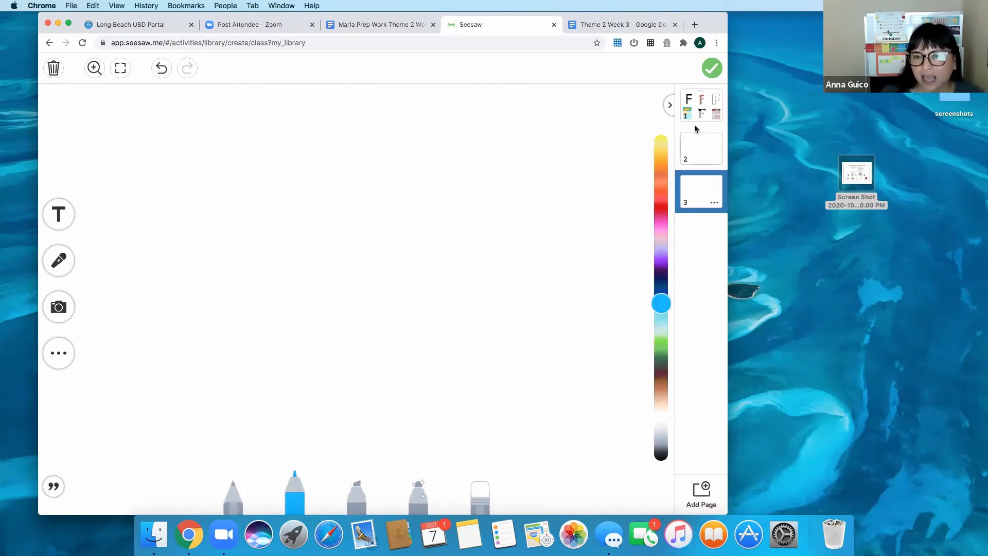
- Delete the two blank pages from the template, leaving only the Match Letter F page
click(714, 204)
click(684, 251)
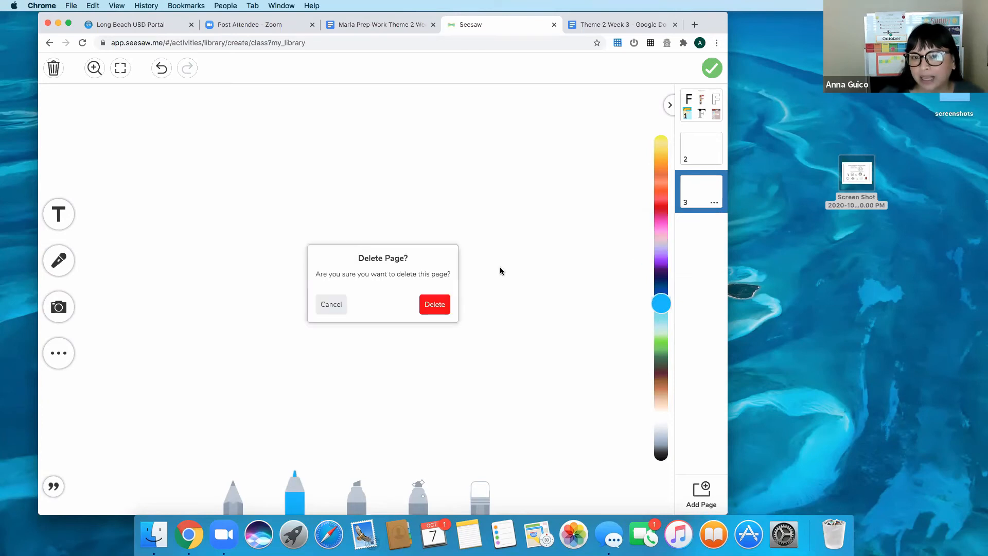
click(435, 304)
click(714, 159)
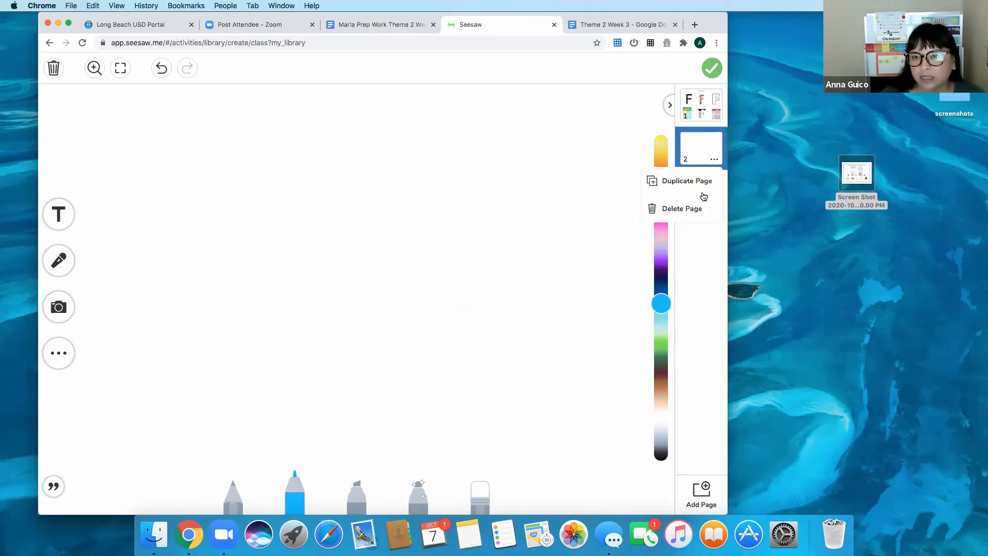
click(688, 216)
click(433, 303)
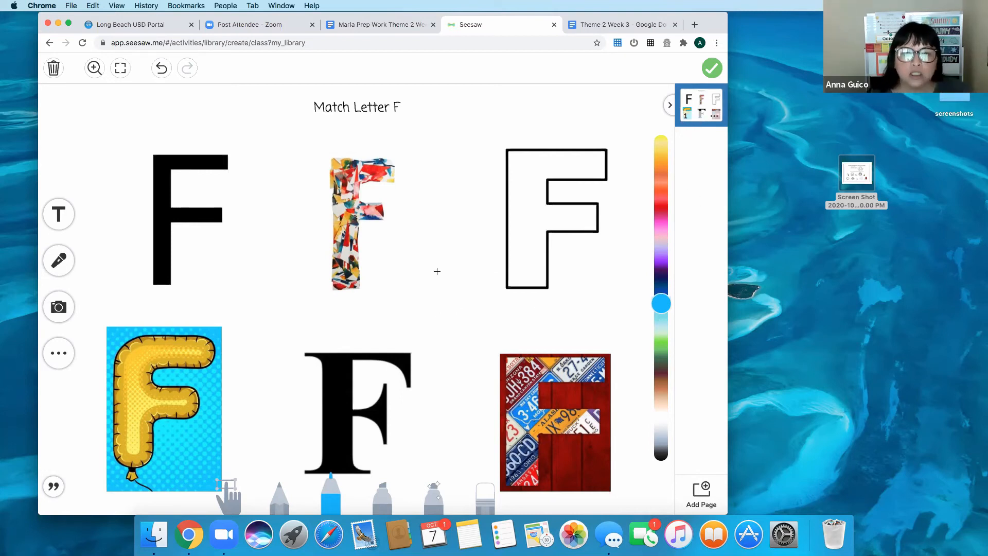
- Shrink the Match Letter F worksheet image to leave free space around it and lock it in place
click(231, 491)
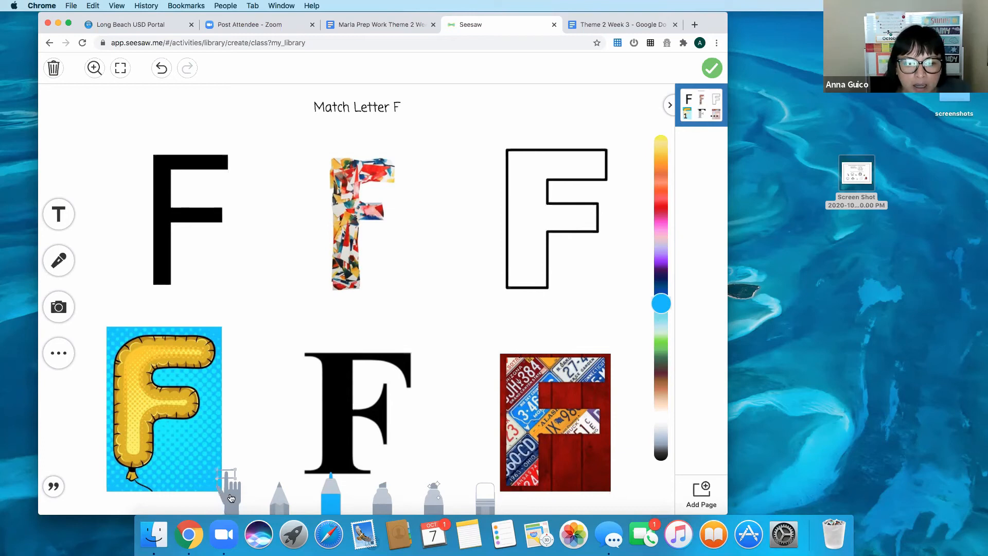
click(356, 447)
click(655, 126)
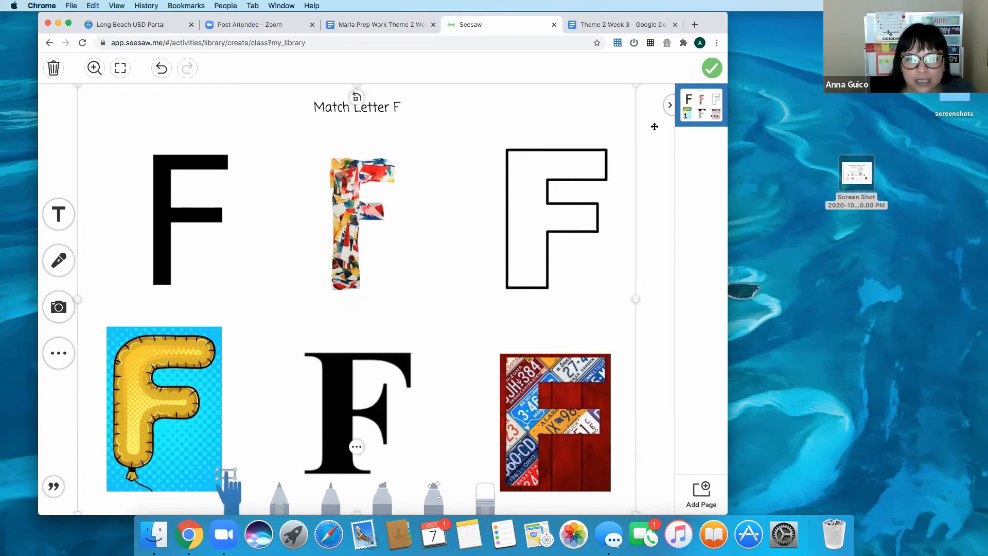
drag(636, 85, 533, 185)
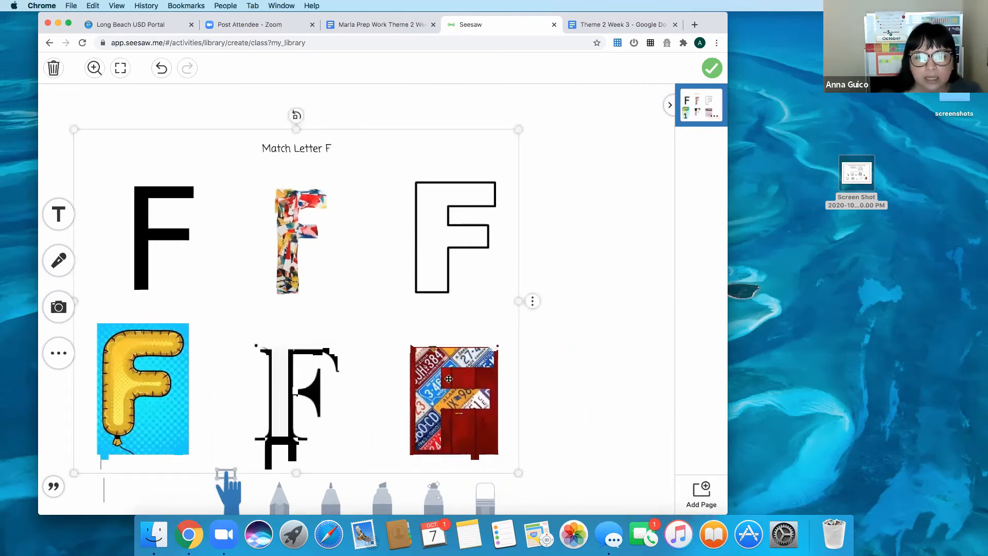
drag(499, 145, 458, 179)
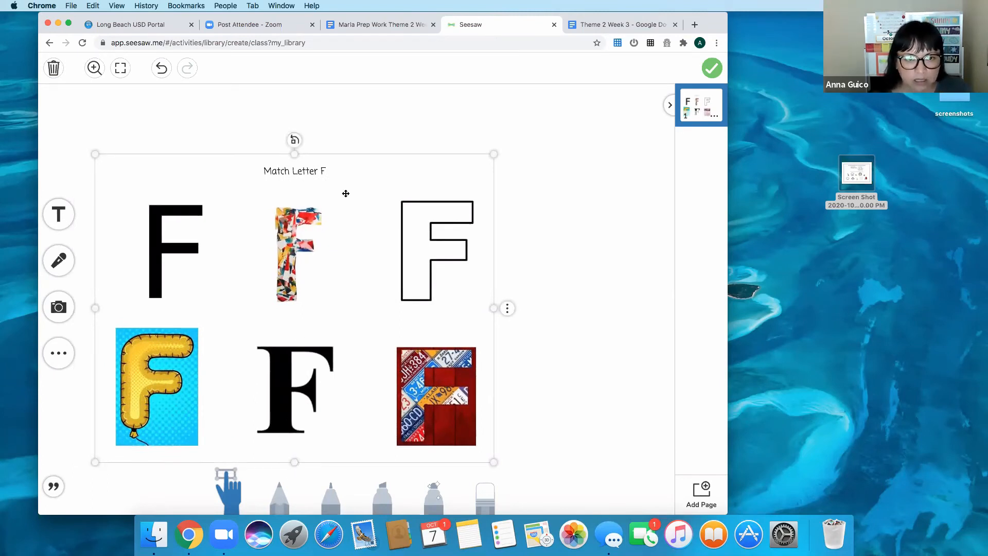
click(507, 308)
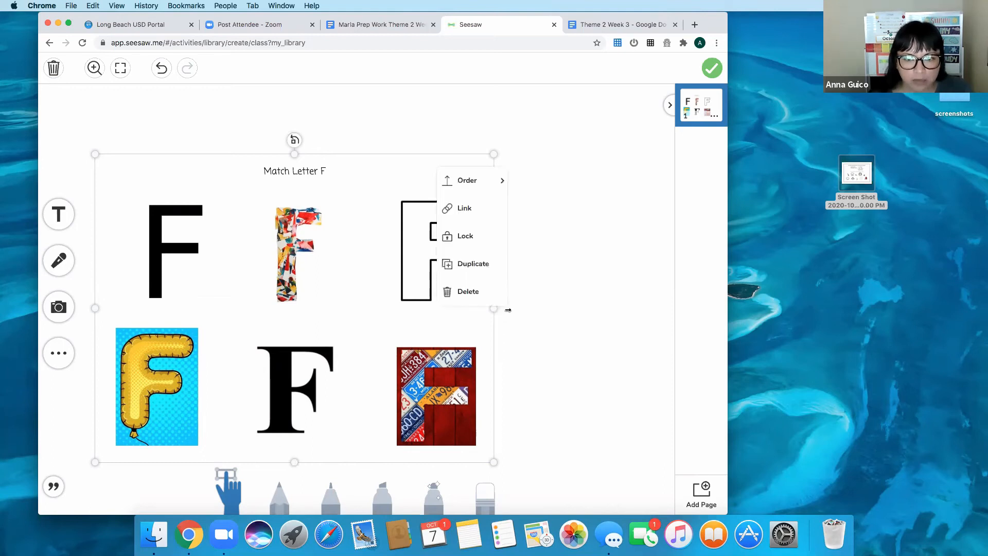
click(474, 236)
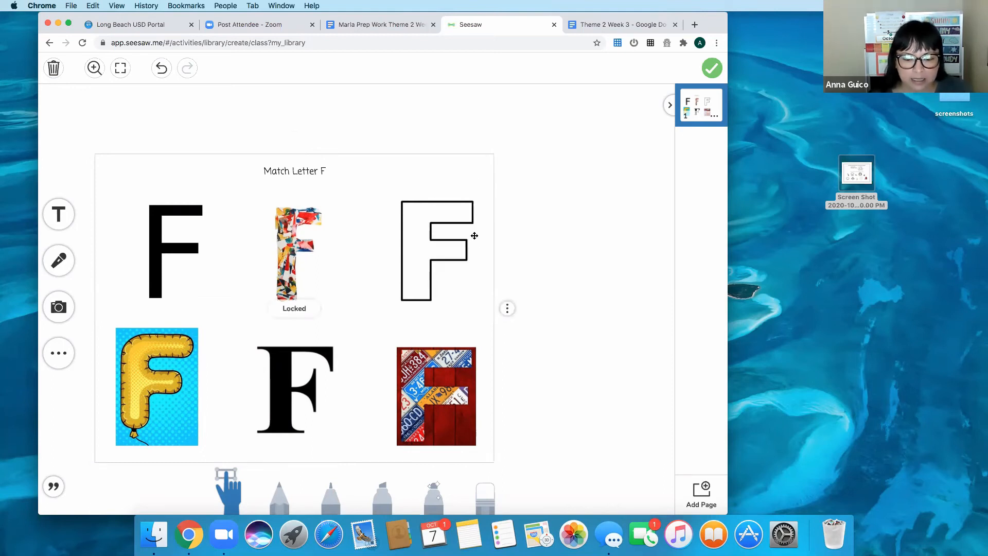
- Capture a screenshot of the solid black block F and move the old worksheet screenshot on the desktop to the trash
key(super+shift+4)
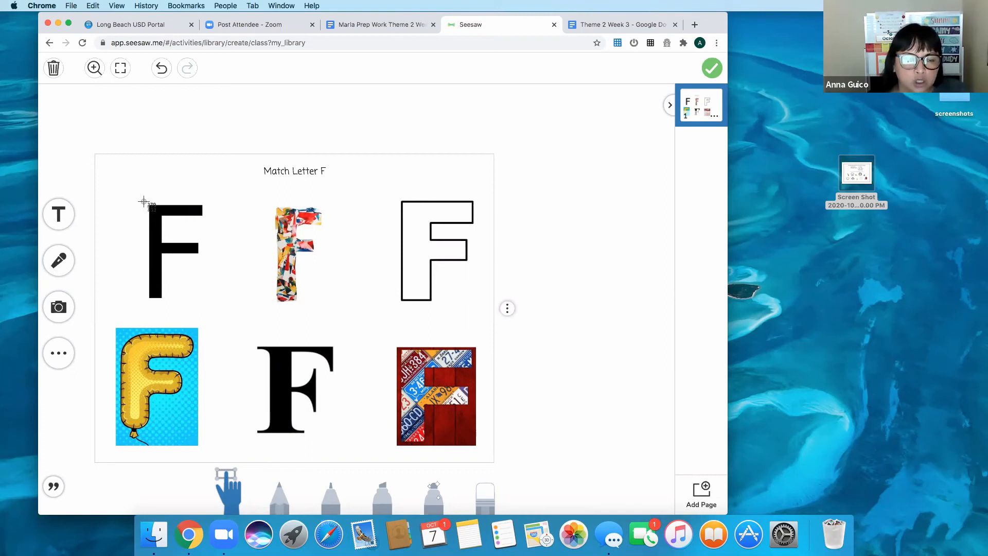
drag(199, 207, 204, 306)
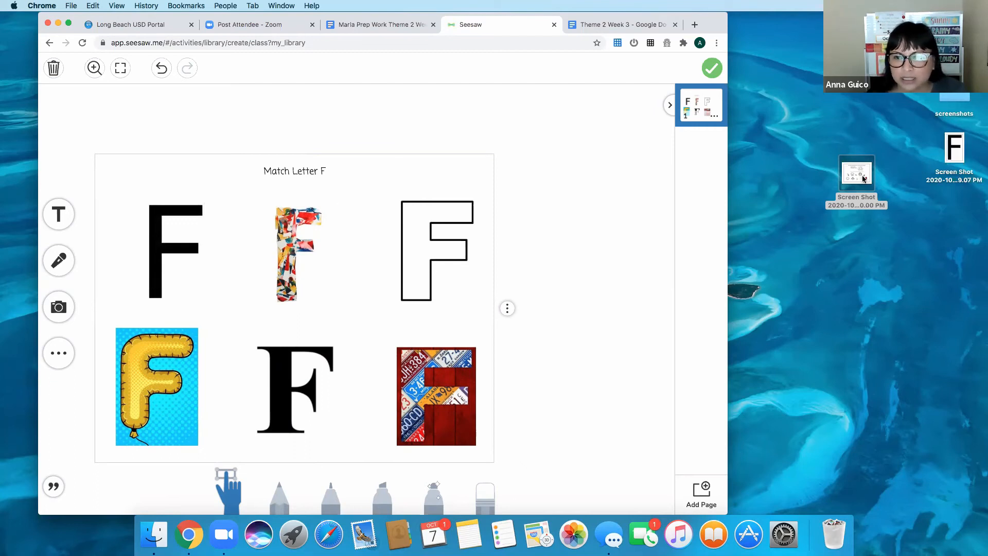
drag(850, 486, 833, 536)
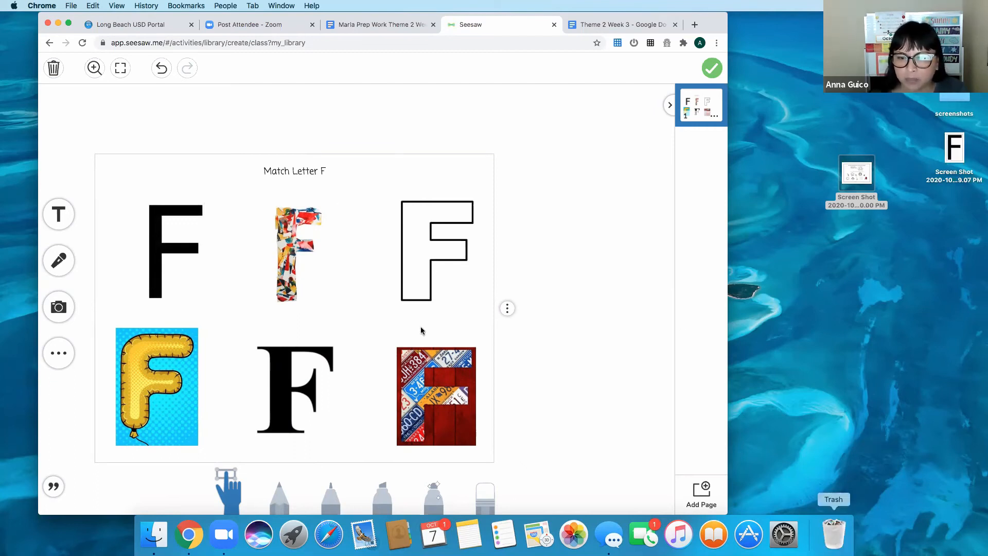
- Capture separate screenshots of the multicolored F and the outlined F on the worksheet
key(super+shift+4)
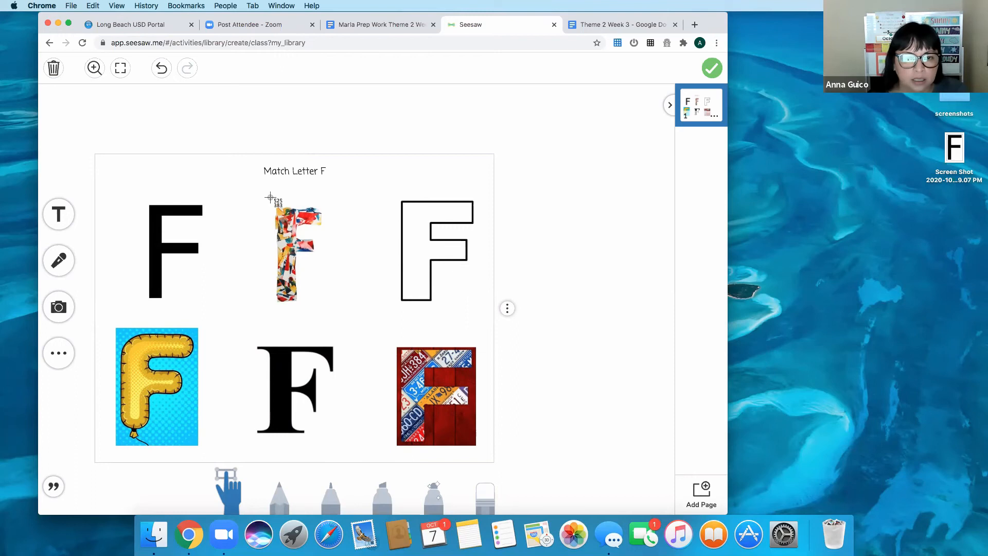
drag(268, 200, 330, 306)
key(super+shift+4)
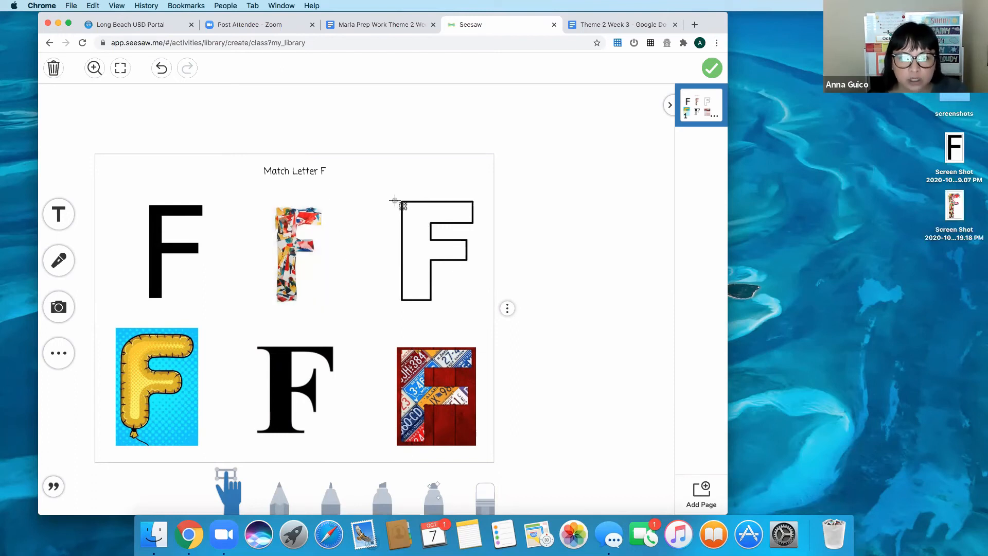
drag(394, 199, 477, 309)
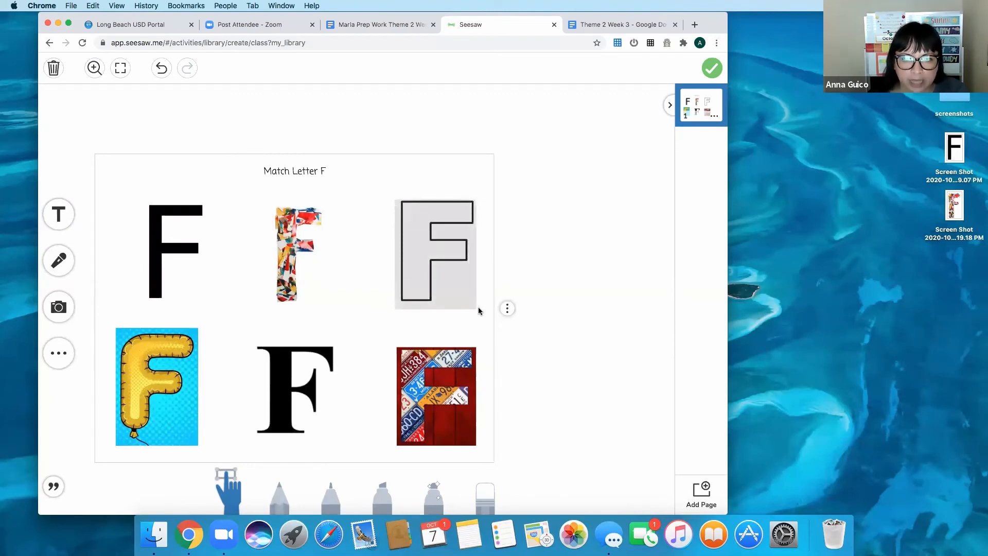
- Capture separate screenshots of the yellow balloon F, the black serif F and the license-plate F on the worksheet
key(super+shift+4)
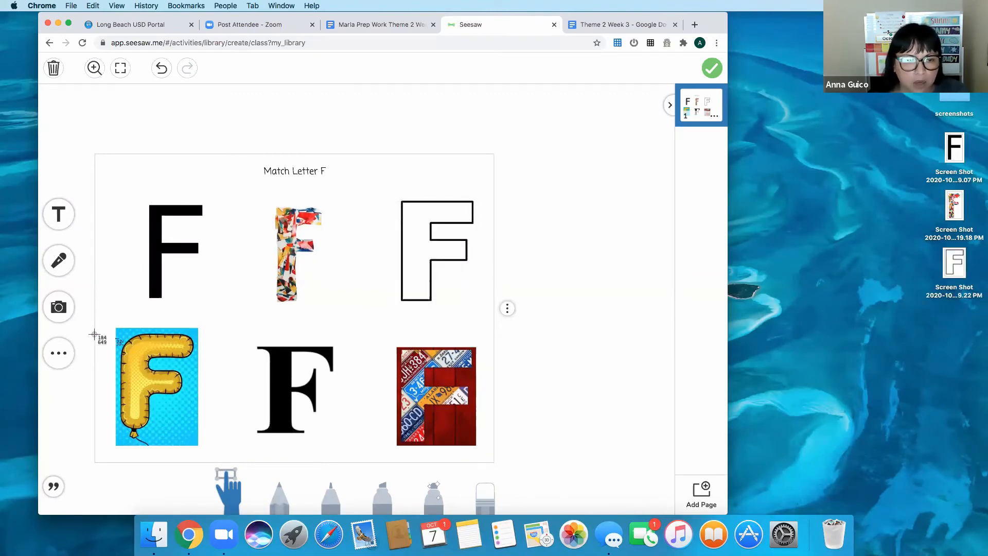
drag(114, 325, 200, 447)
key(super+shift+4)
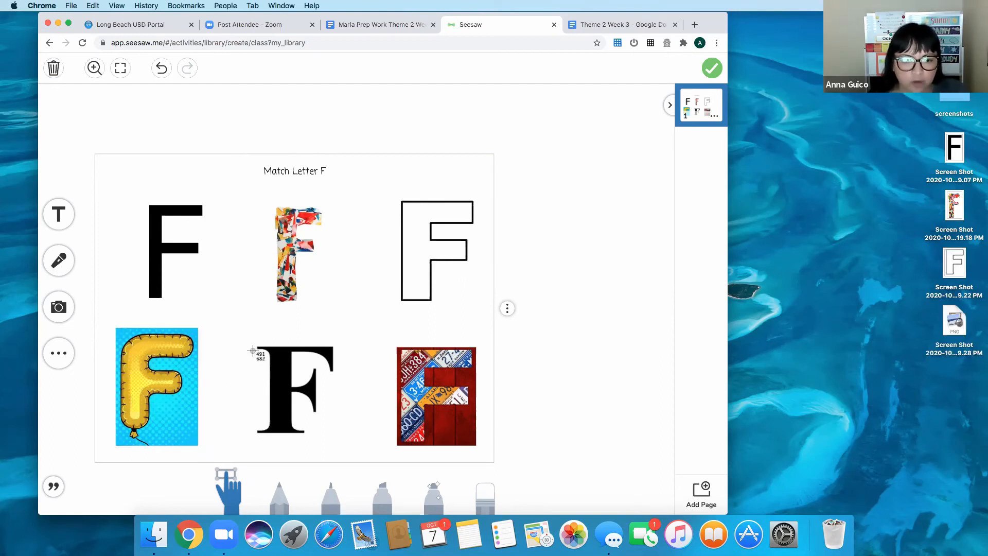
drag(254, 342, 337, 441)
key(super+shift+4)
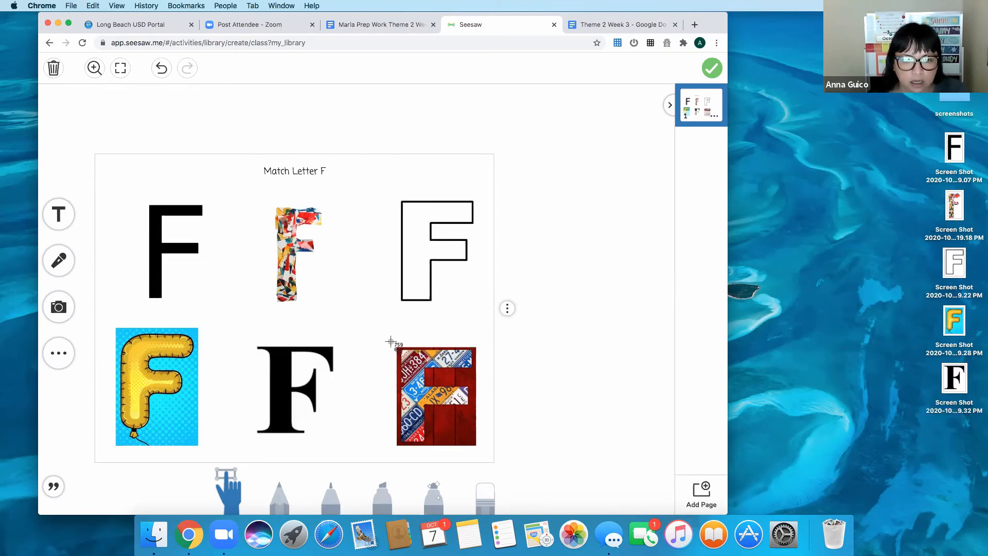
drag(395, 345, 479, 448)
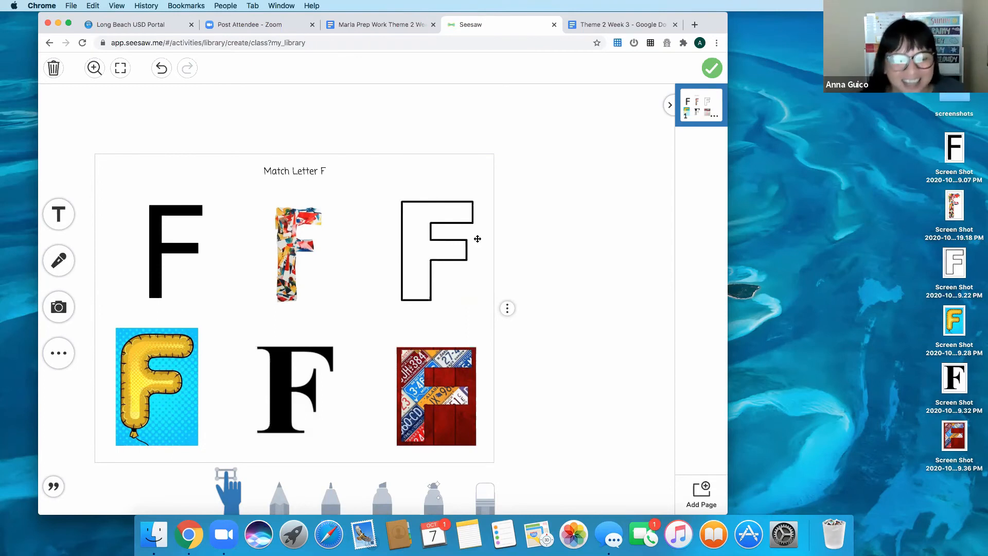
- Add a blue rounded rectangle beside the worksheet, stretching it to the worksheet's height and widening it to fill the free space
click(58, 353)
click(67, 352)
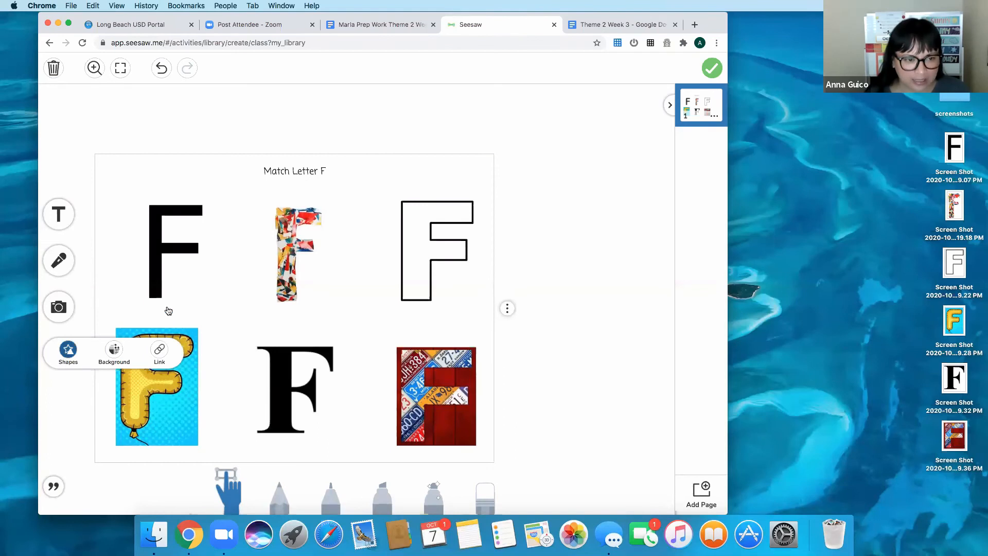
mouse_move(277, 246)
mouse_down()
mouse_move(365, 217)
mouse_move(465, 159)
mouse_move(573, 179)
mouse_up()
drag(570, 250, 562, 448)
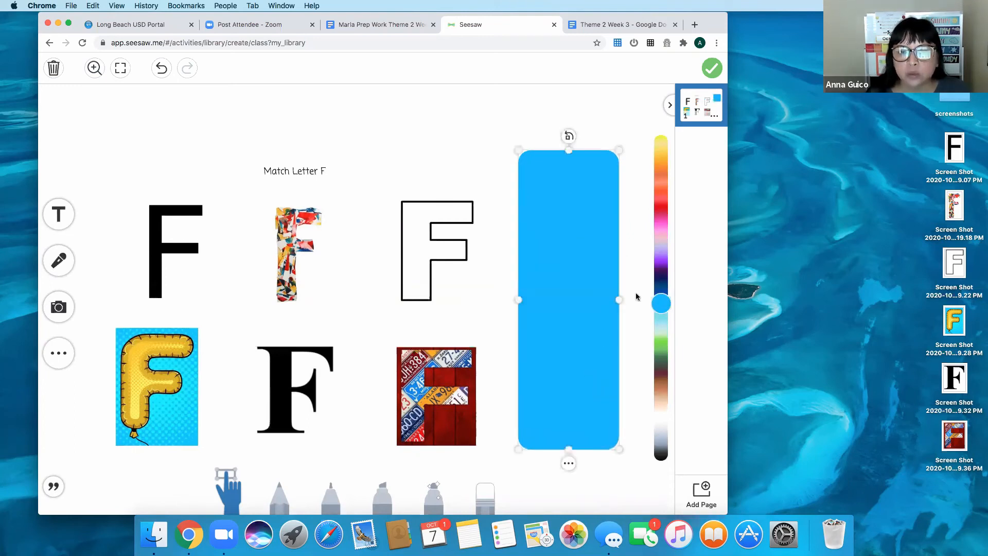
drag(639, 299, 648, 299)
drag(519, 300, 496, 304)
- Add a text label reading "Match the letter F" in the Feather font with no background box
click(60, 217)
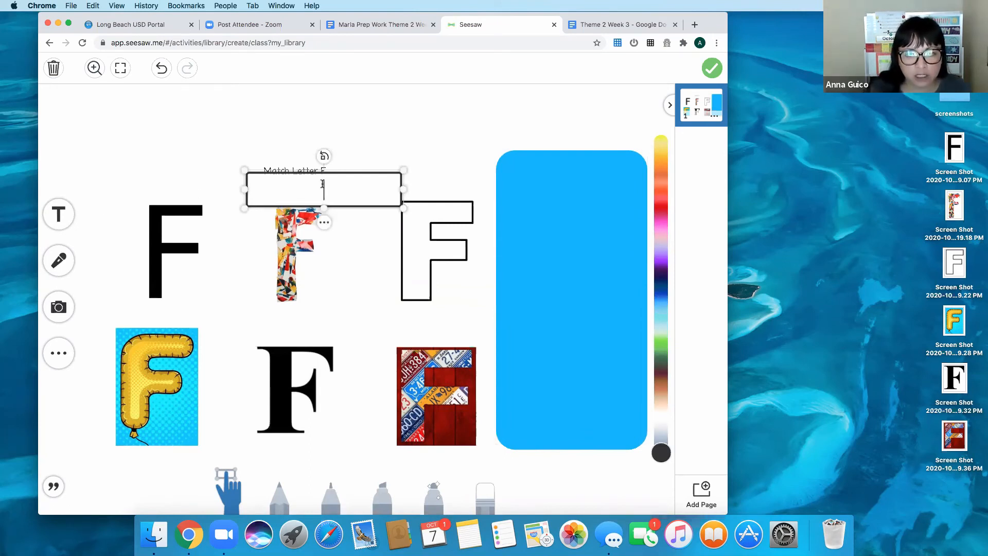
text(Match the lett)
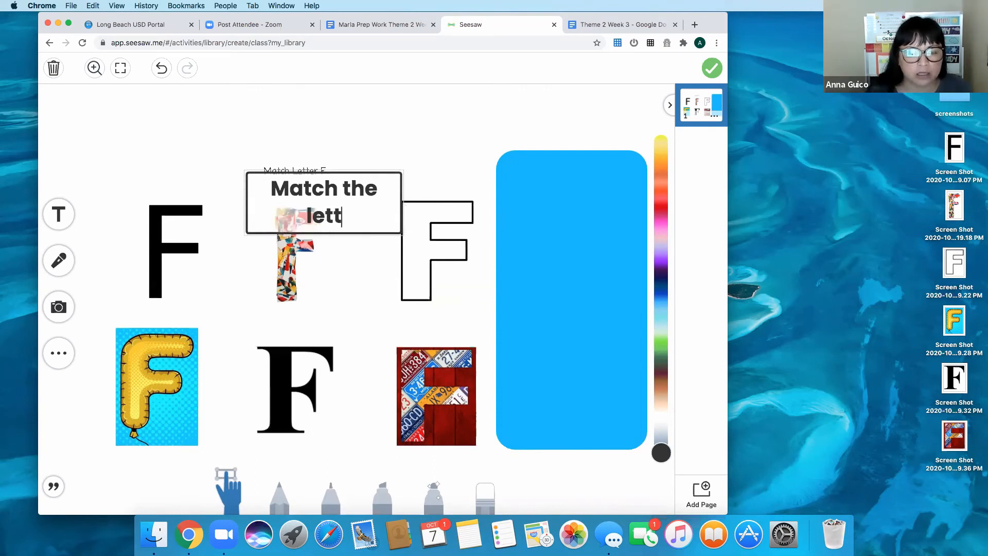
text(er F)
click(344, 250)
click(328, 254)
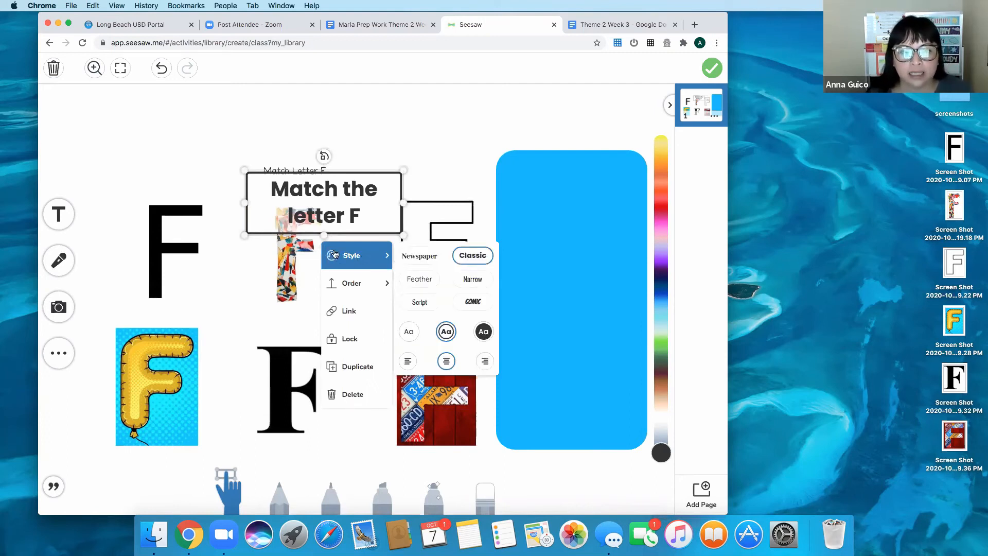
click(431, 276)
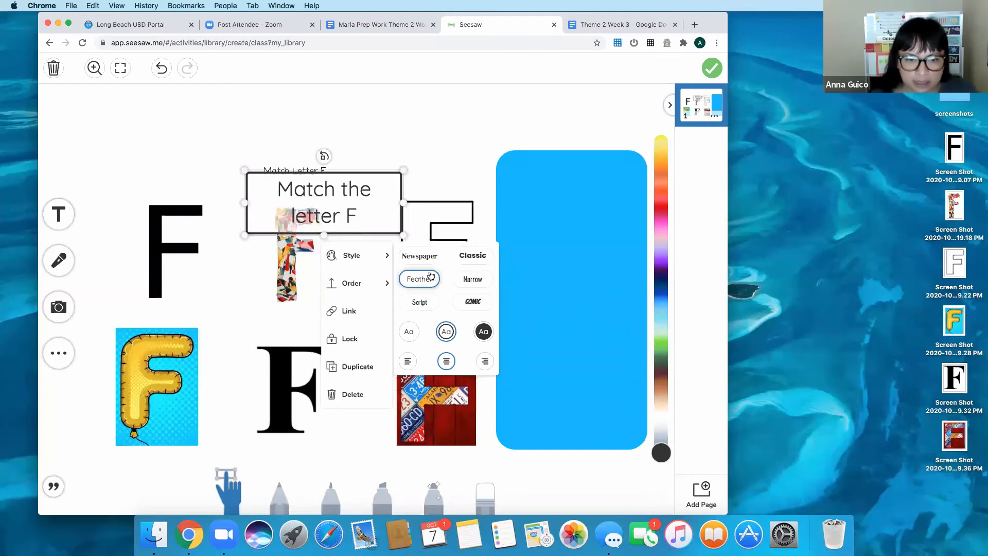
click(410, 333)
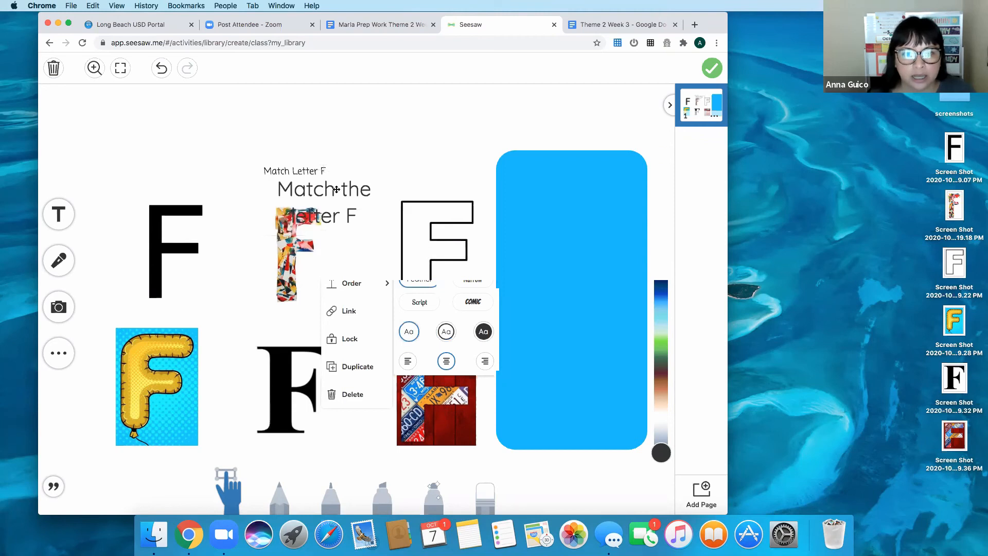
- Place the "Match the letter F" label at the top of the blue rectangle, enlarge it slightly and lock it
drag(388, 192, 581, 178)
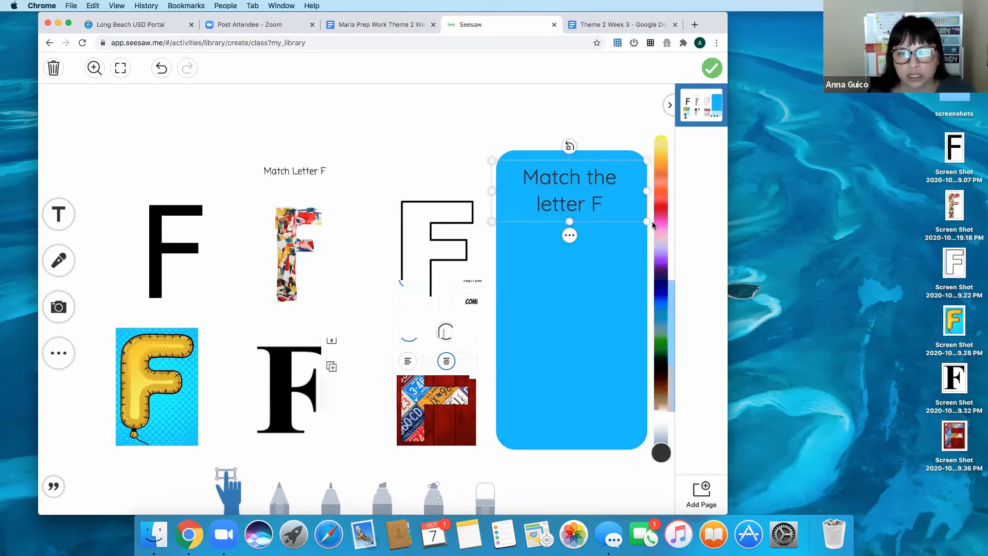
drag(650, 226, 662, 242)
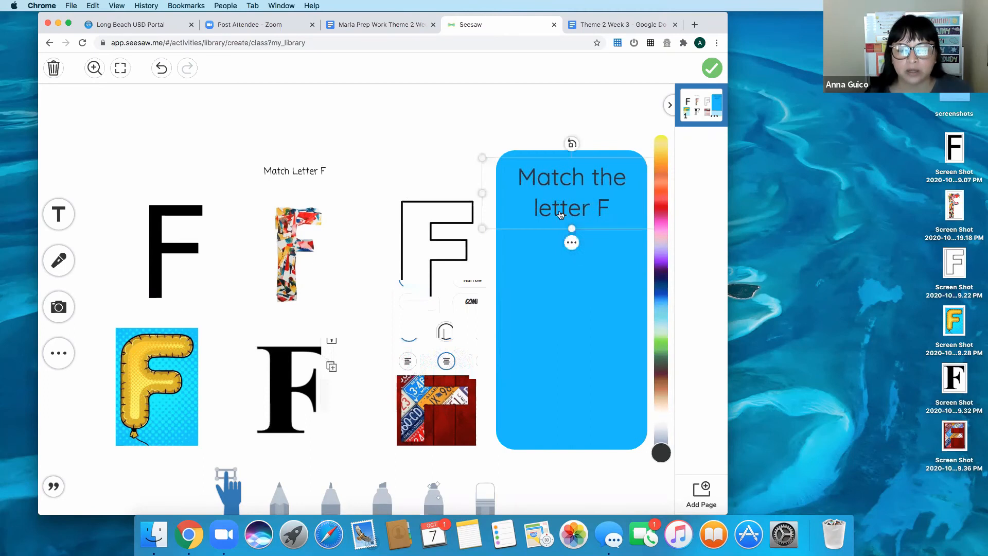
click(572, 279)
click(567, 197)
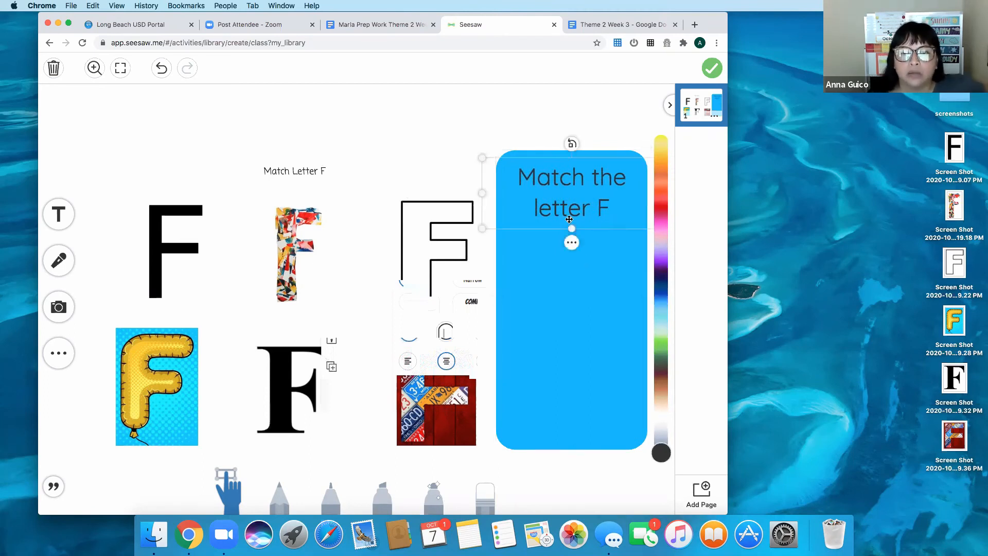
click(571, 243)
click(536, 335)
- Lock the blue rectangle in place behind the label
click(611, 227)
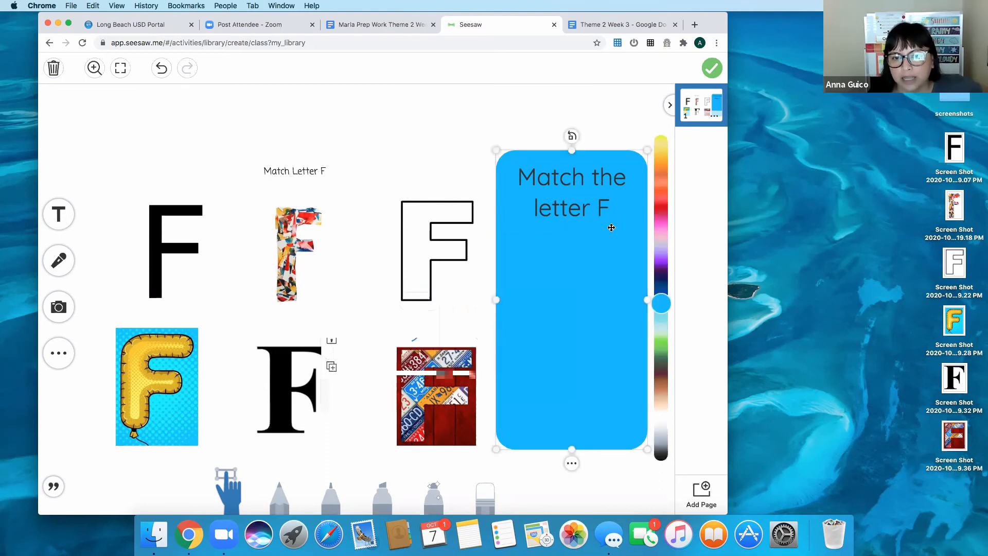
click(571, 463)
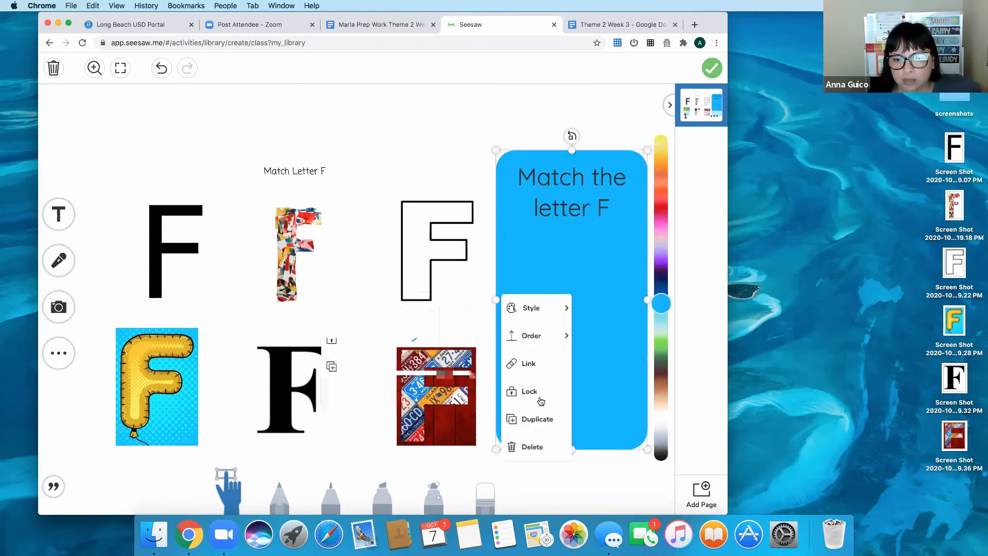
click(540, 399)
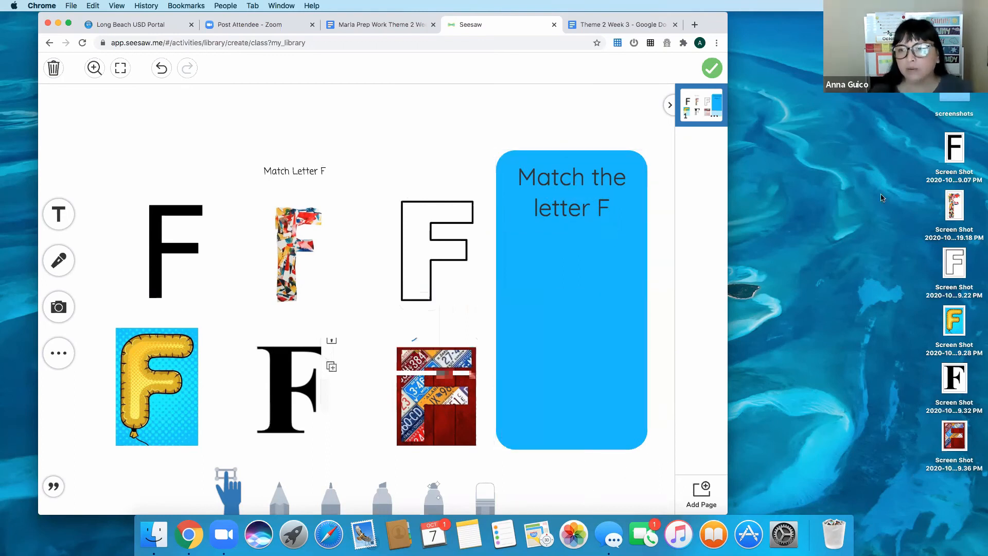
- Insert the black block F screenshot from the desktop, shrink it and place it in the blue rectangle under the label
drag(955, 155, 506, 275)
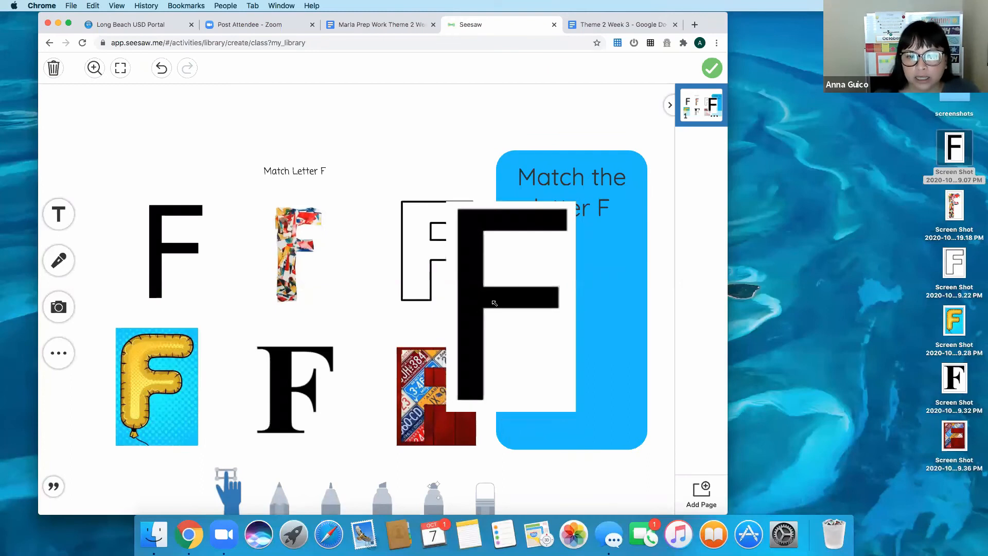
drag(539, 343, 230, 258)
drag(176, 229, 169, 235)
drag(500, 279, 525, 249)
- Insert the multicolored F screenshot, shrink it and place it beside the black block F in the blue rectangle
drag(951, 206, 308, 291)
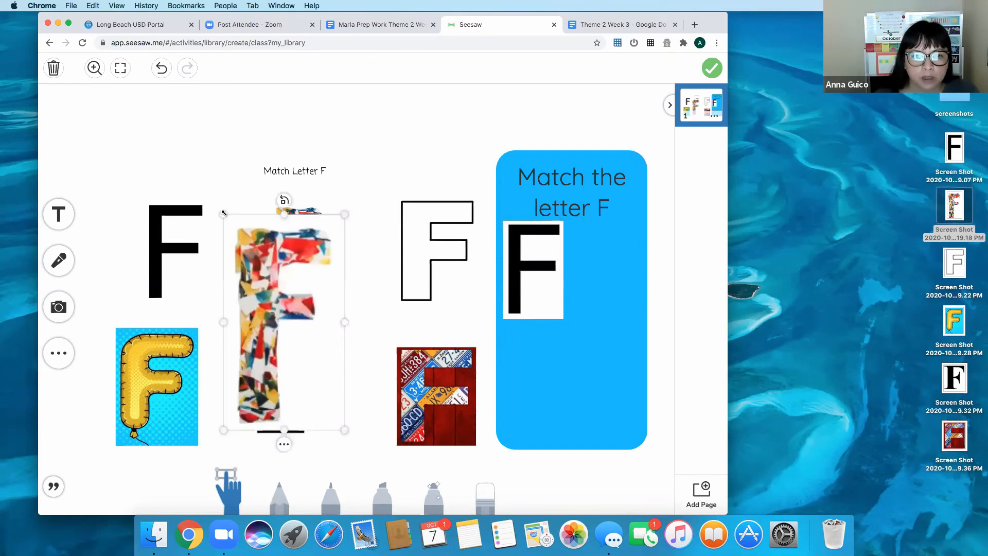
drag(254, 269, 273, 303)
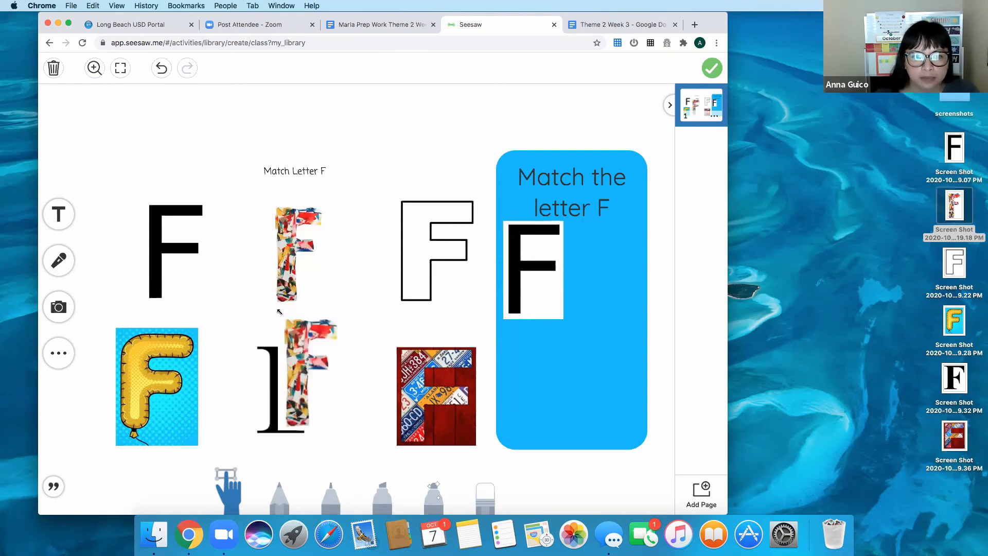
drag(297, 346, 593, 251)
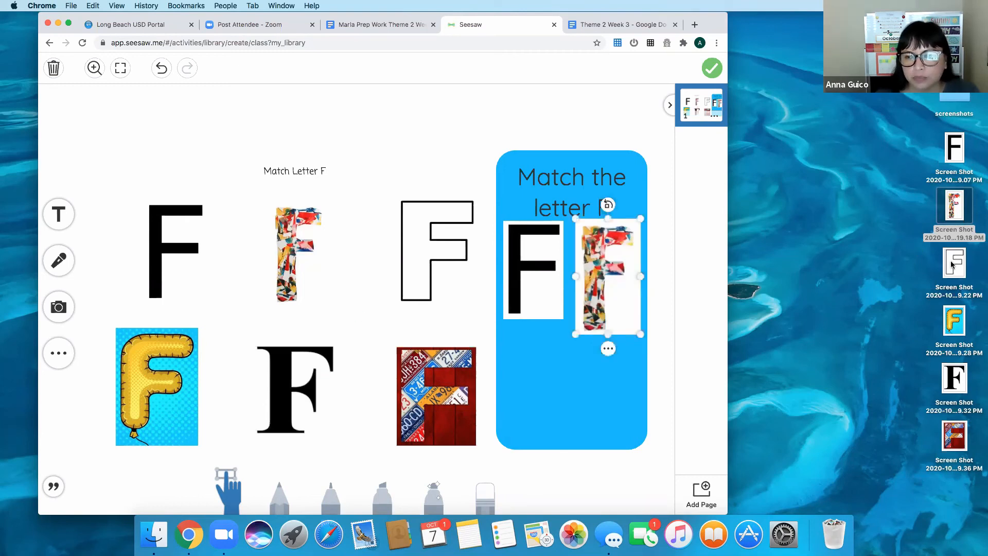
- Insert the outlined F screenshot, shrink it and place it in the lower part of the blue rectangle
drag(954, 263, 342, 300)
drag(260, 224, 271, 246)
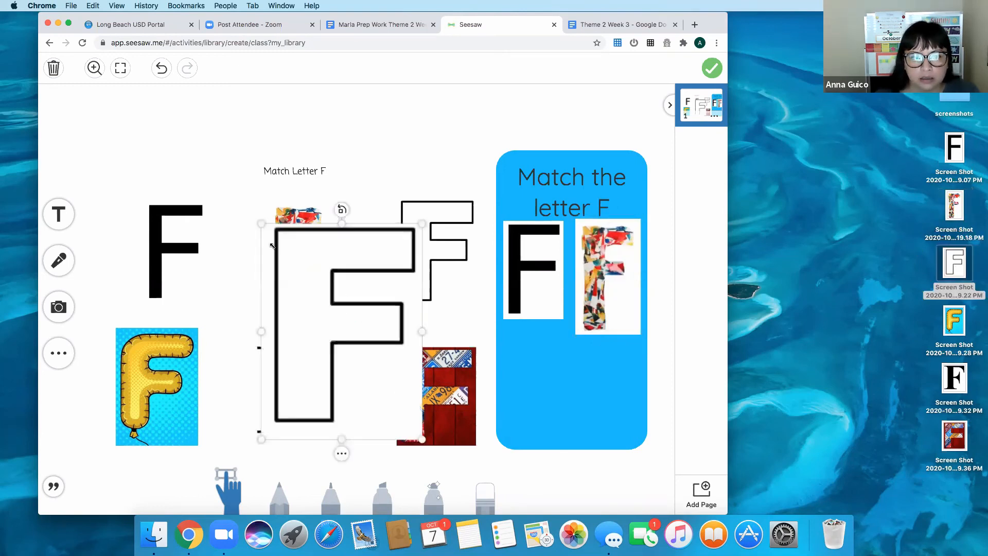
drag(328, 329, 538, 350)
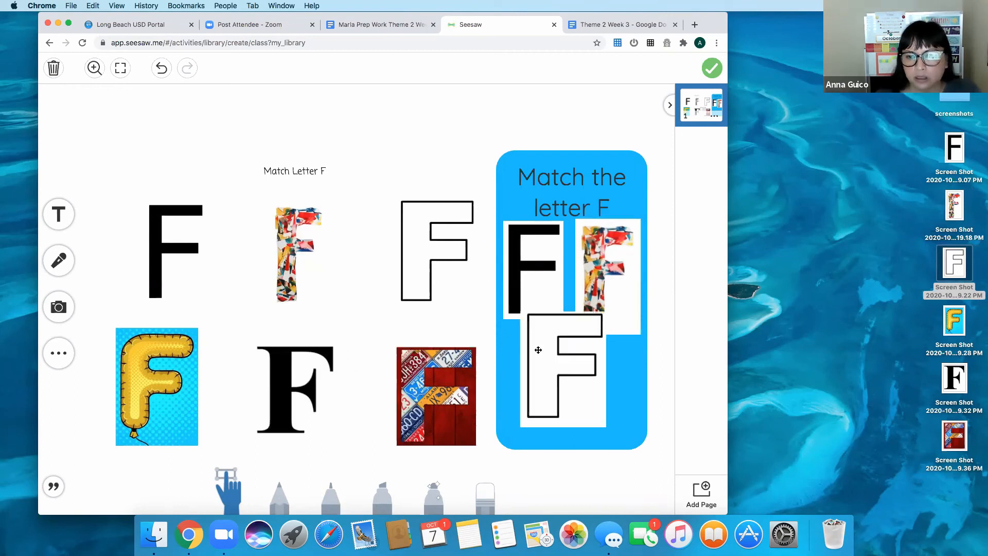
- Insert the balloon F, serif F and license-plate F screenshots at reduced size, stacking them over the other letters in the blue rectangle
drag(953, 322, 374, 244)
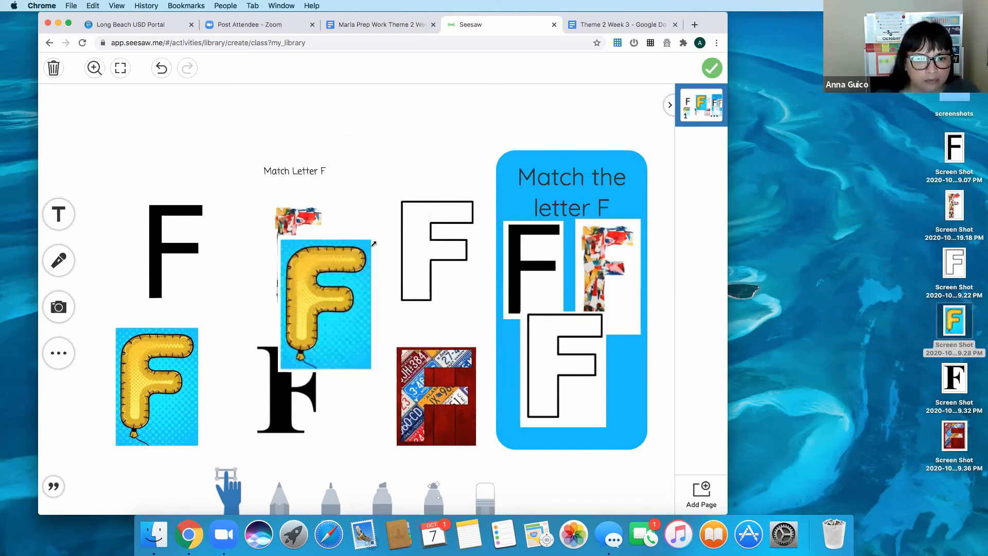
drag(337, 287, 602, 291)
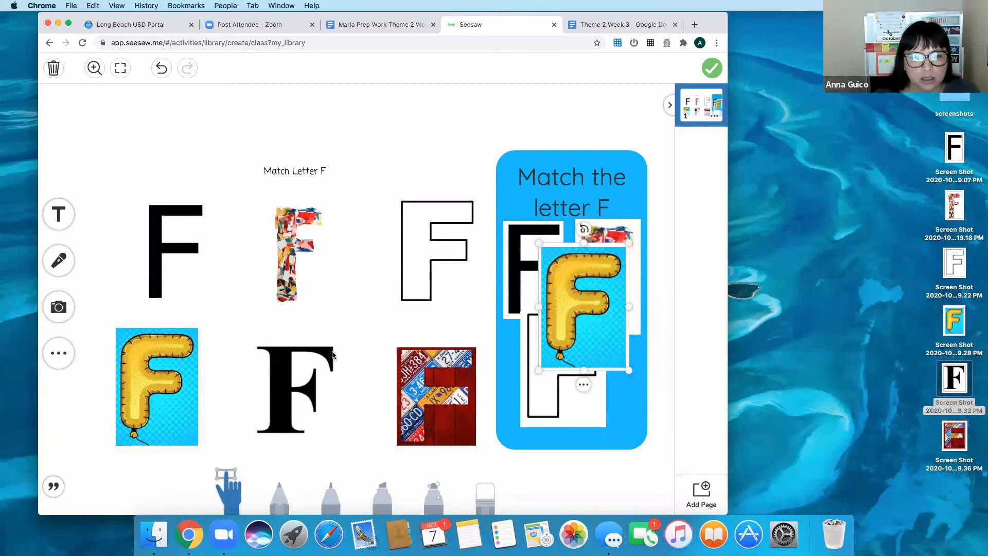
drag(424, 274, 586, 351)
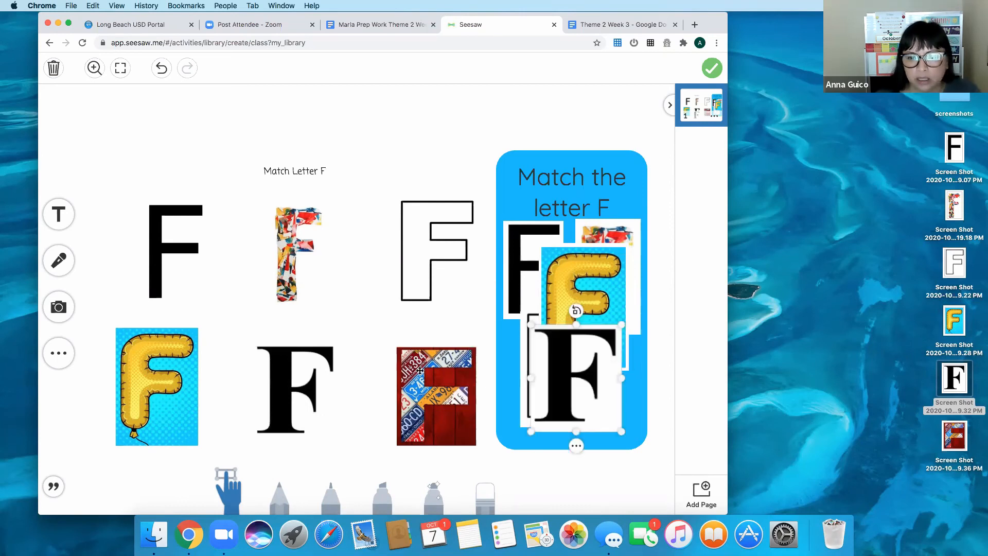
drag(473, 343, 335, 293)
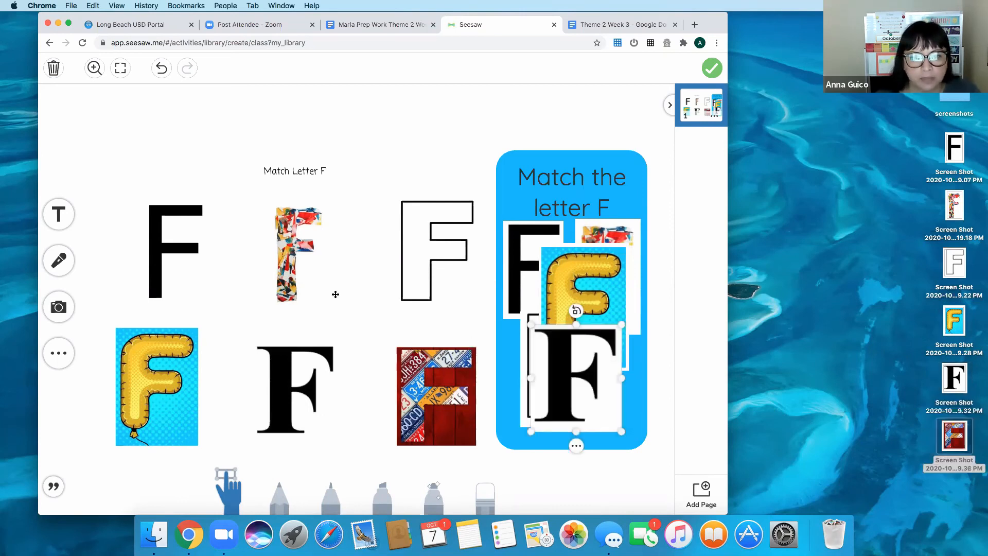
drag(450, 350, 561, 251)
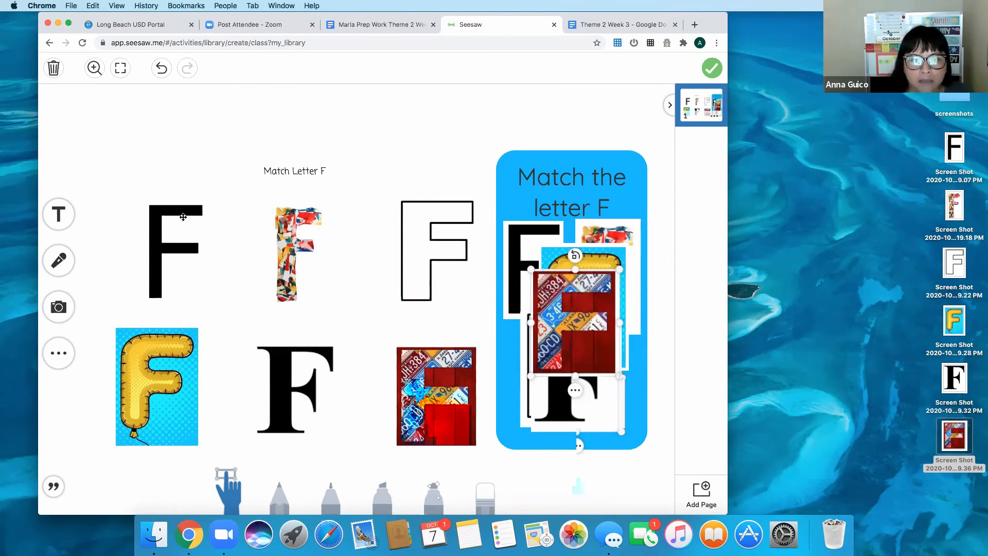
- Set the page background to the yellow-to-teal gradient
click(60, 352)
click(113, 354)
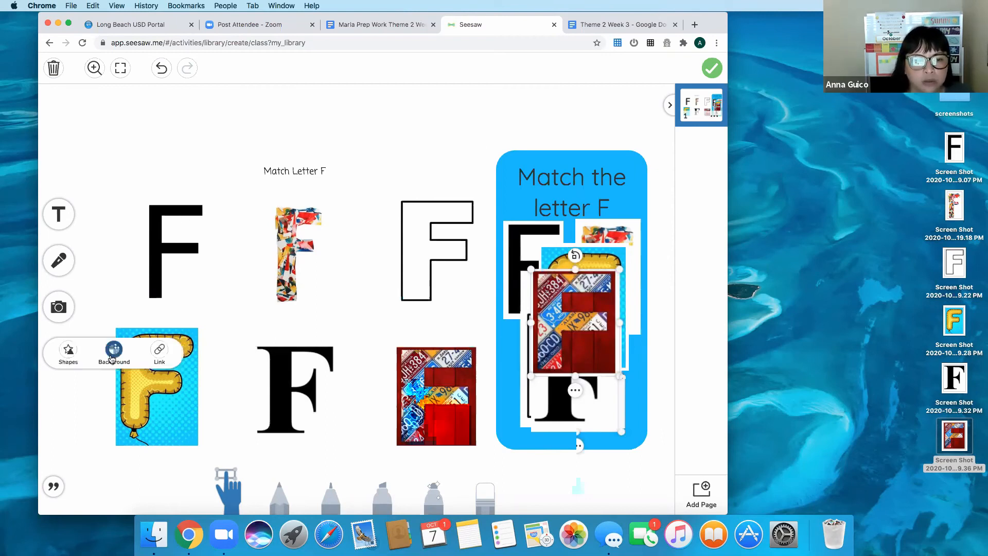
scroll(341, 271, down, 1)
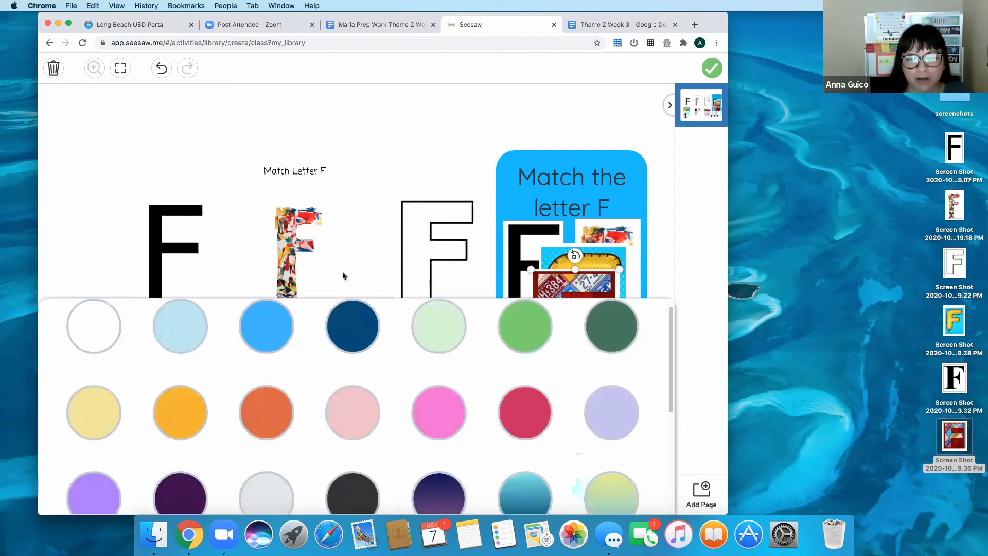
scroll(576, 448, down, 2)
click(612, 466)
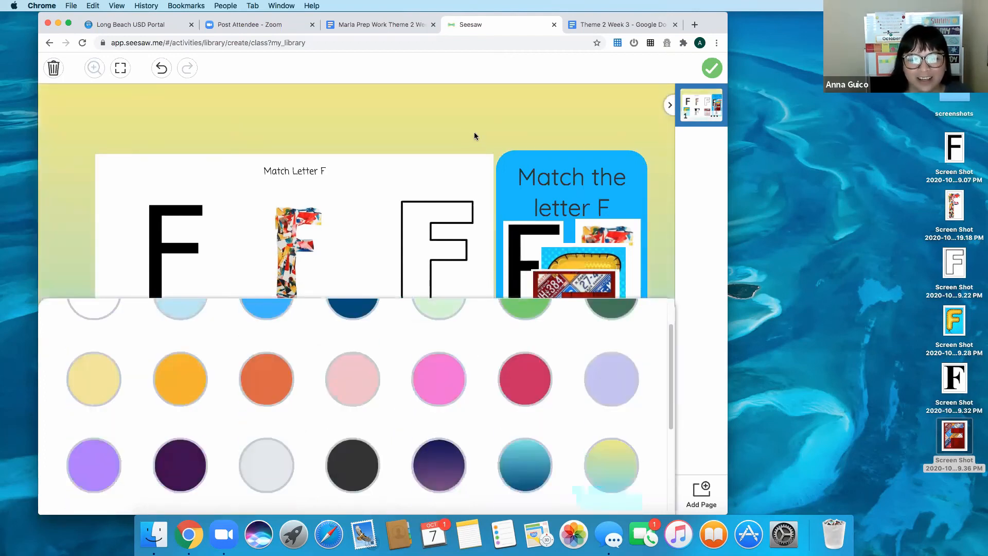
click(523, 141)
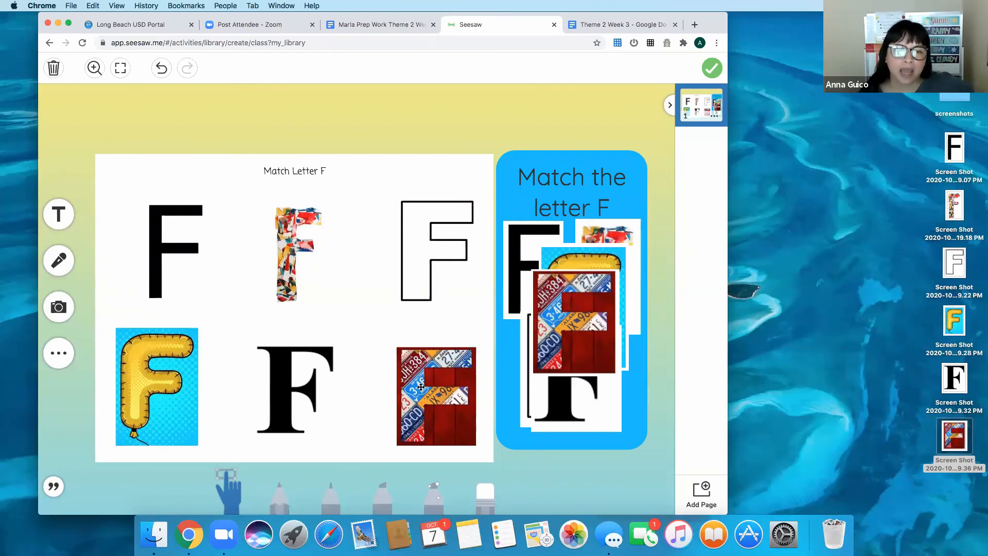
- Finish the student template and save the Letter F activity
click(712, 69)
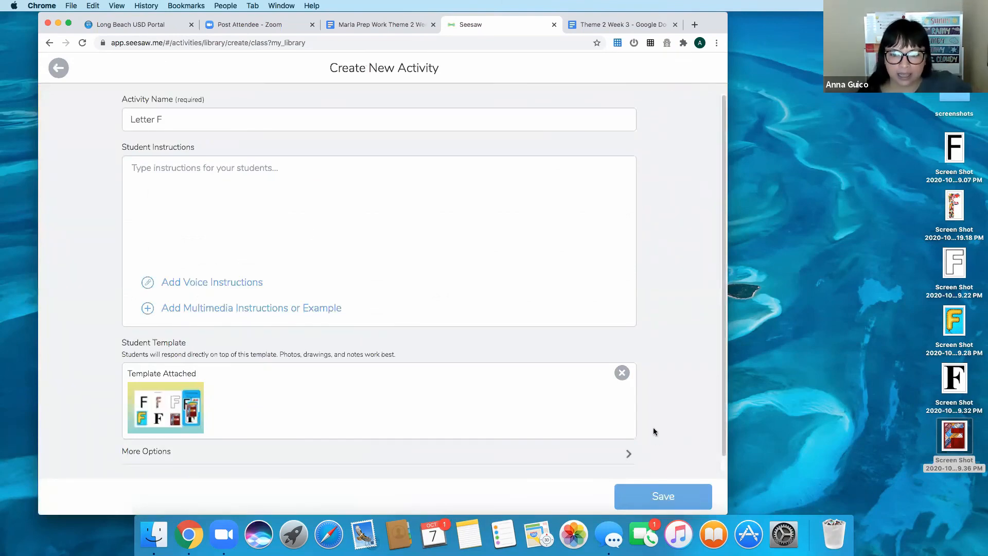
drag(710, 25, 493, 24)
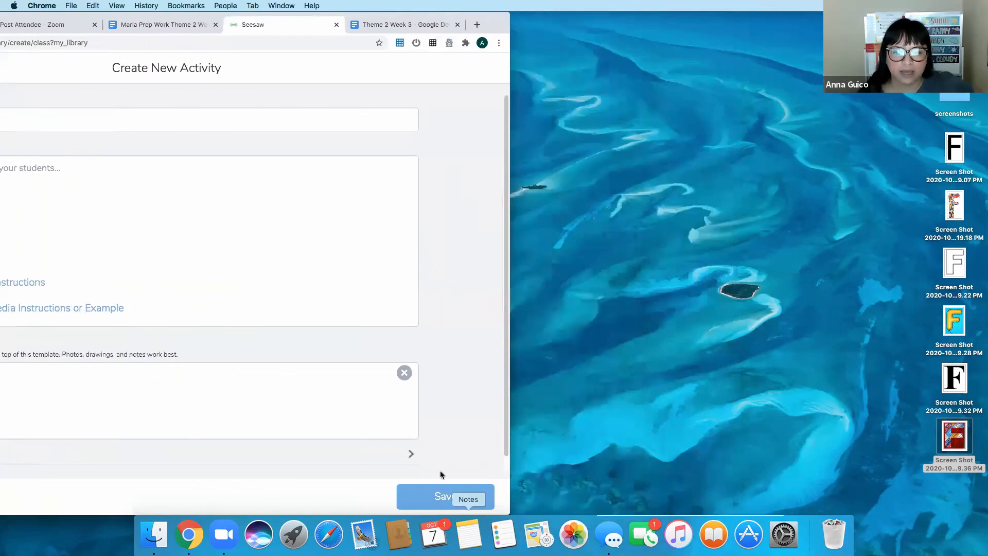
click(442, 495)
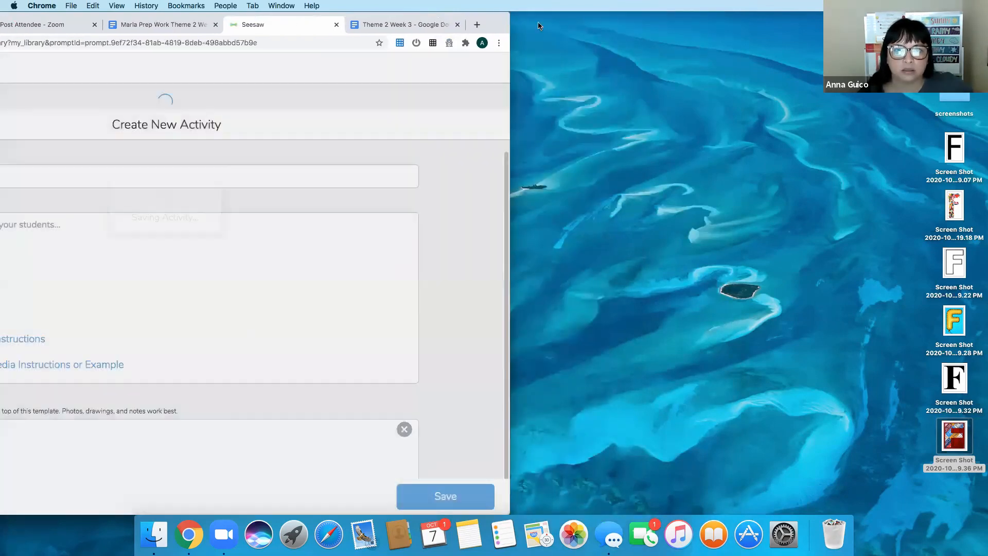
- Bring the browser window fully back into view and choose the 13-student class for assigning the Letter F activity
drag(492, 24, 707, 25)
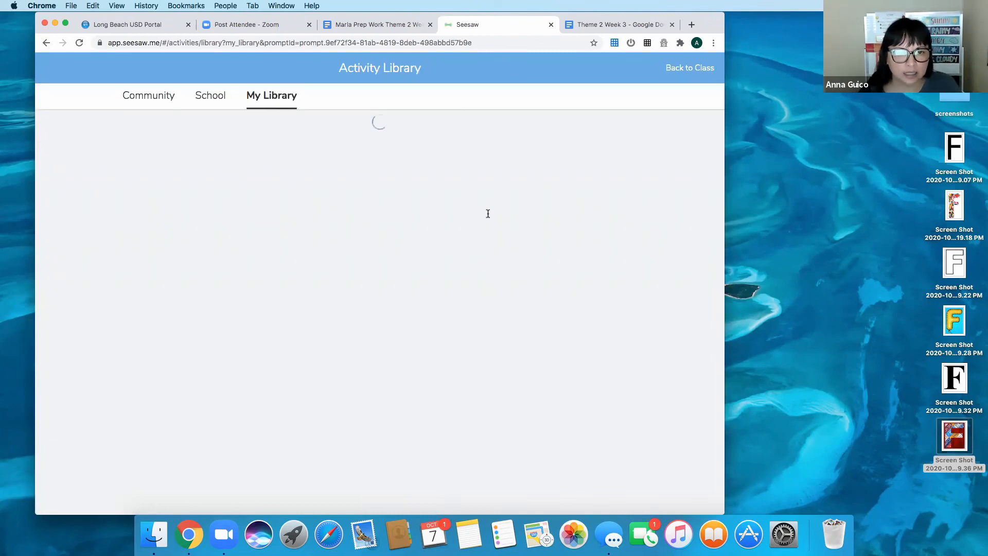
click(603, 147)
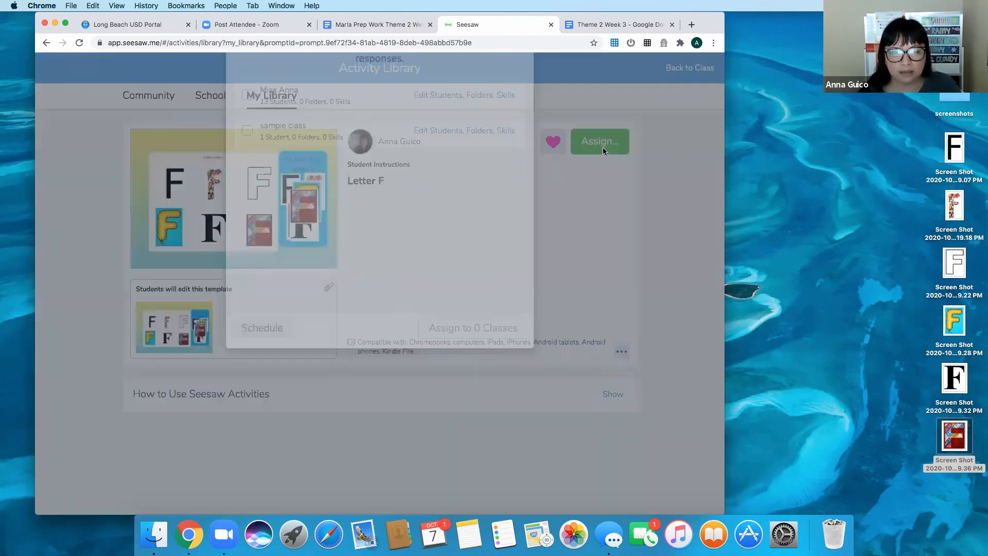
click(247, 167)
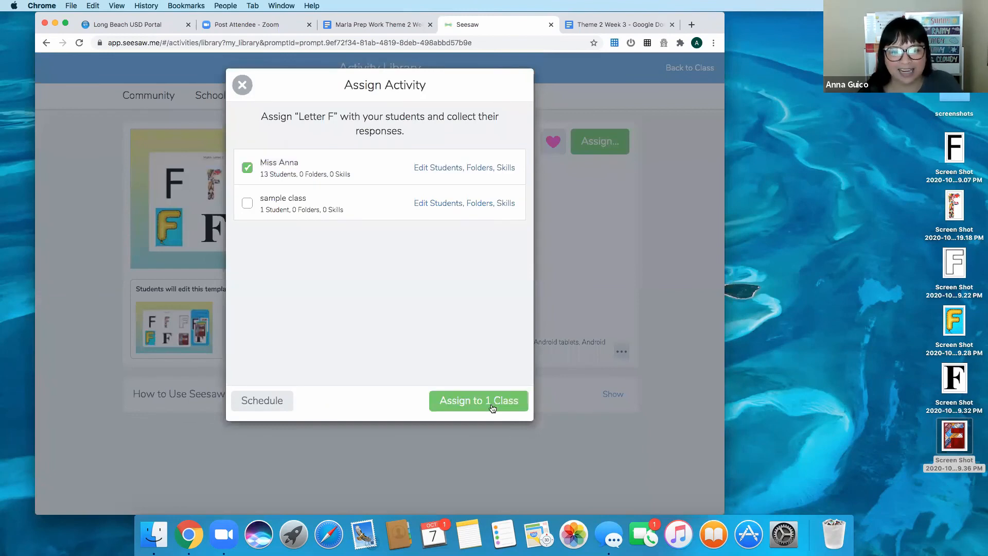
- Schedule the Letter F activity for Oct 27 at 7:00 AM and assign it to the selected class
click(270, 399)
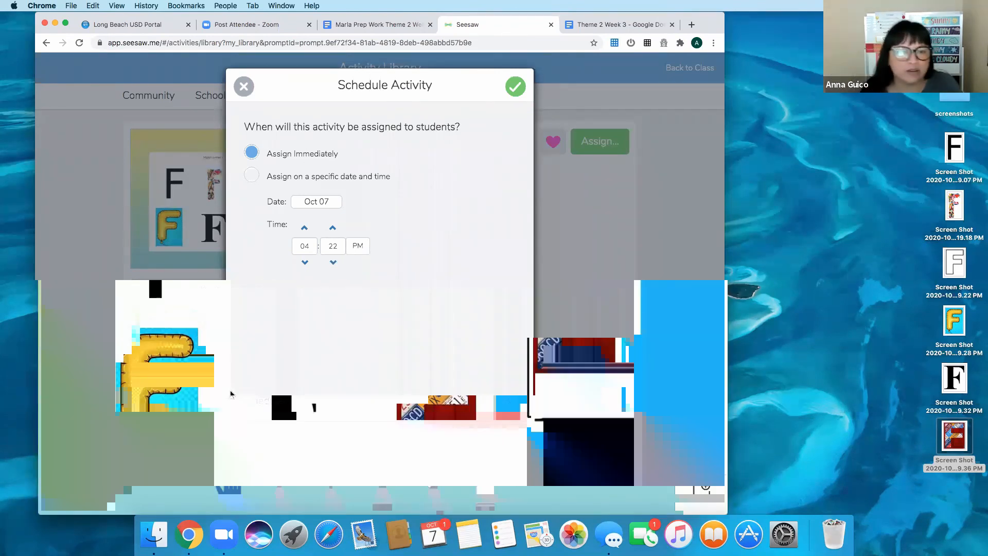
click(311, 202)
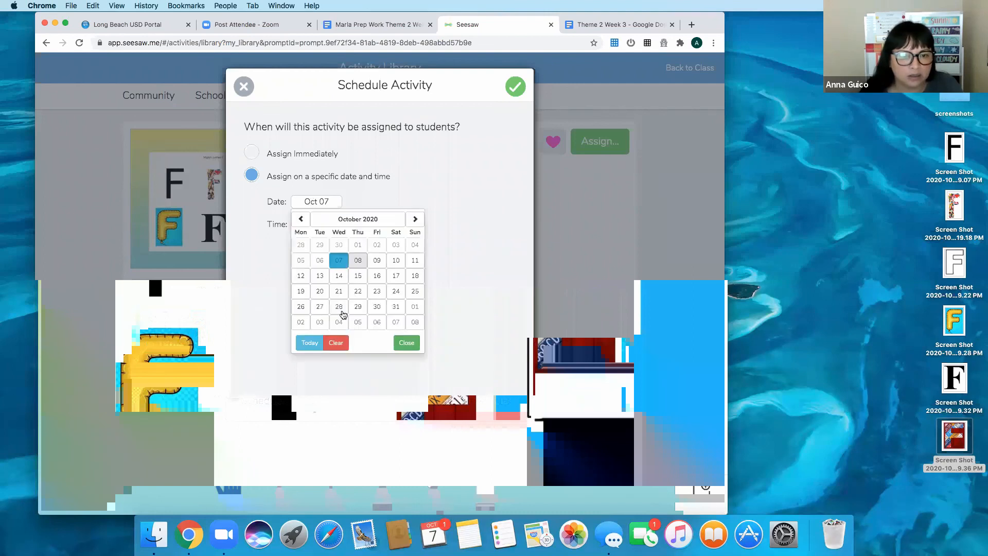
click(320, 306)
click(312, 246)
text(7)
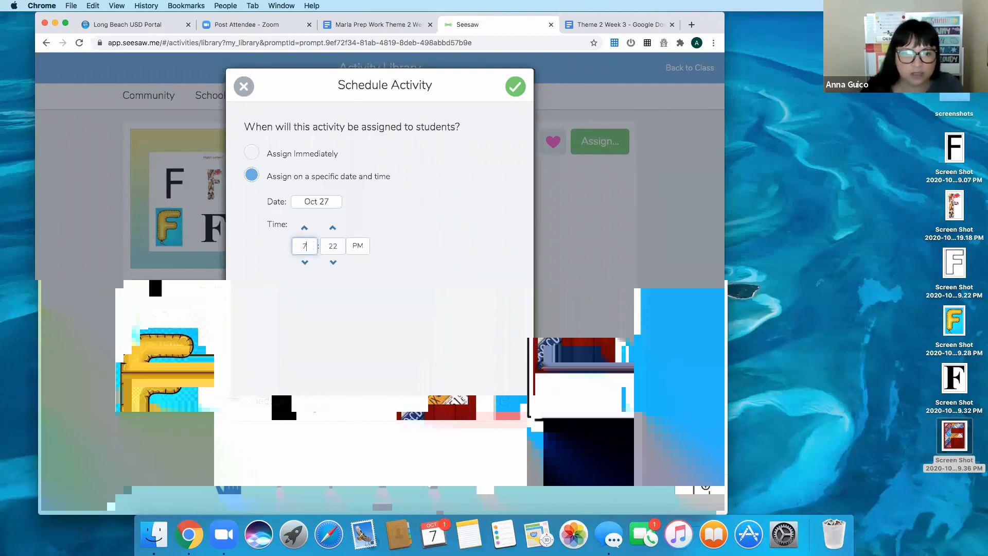
click(334, 247)
key(BackSpace)
text(00)
click(359, 246)
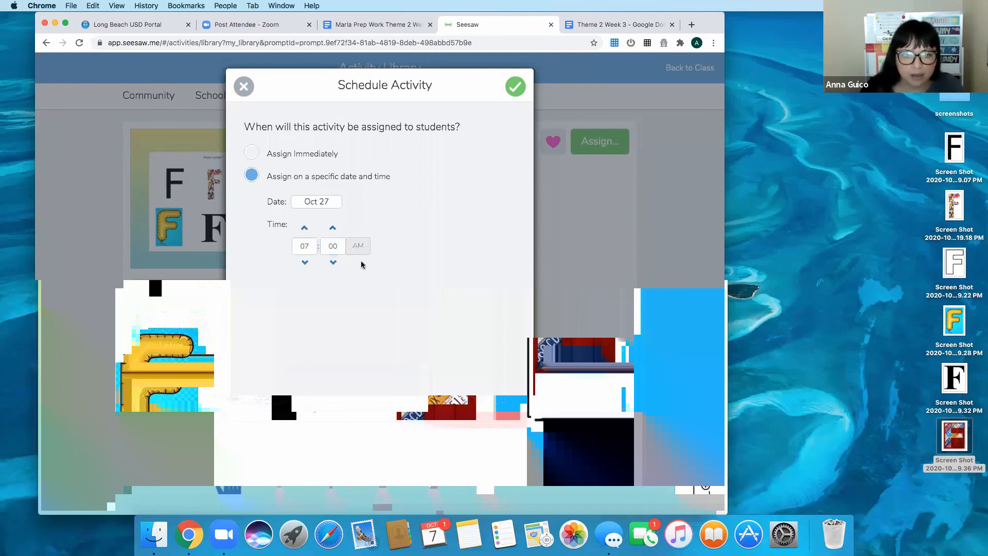
click(515, 86)
click(441, 409)
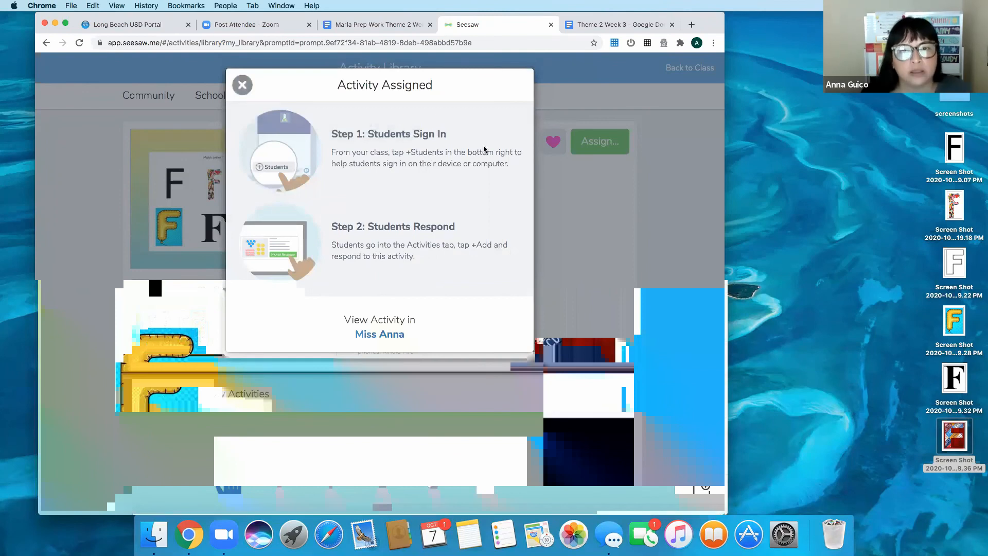
- Close the assignment confirmation, add the Letter F activity to the Theme 2 Week 3 collection and return to the class
click(538, 150)
click(559, 151)
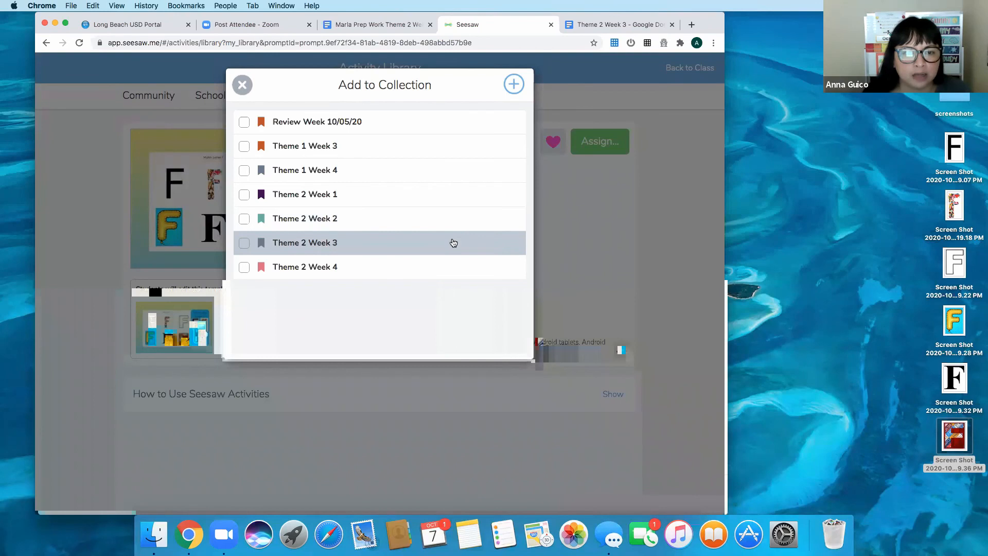
click(453, 243)
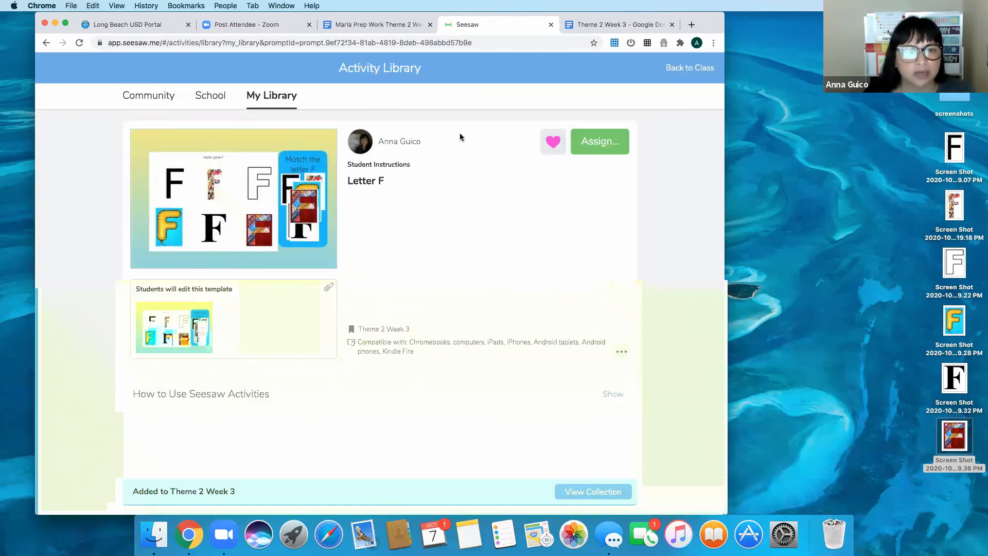
click(677, 70)
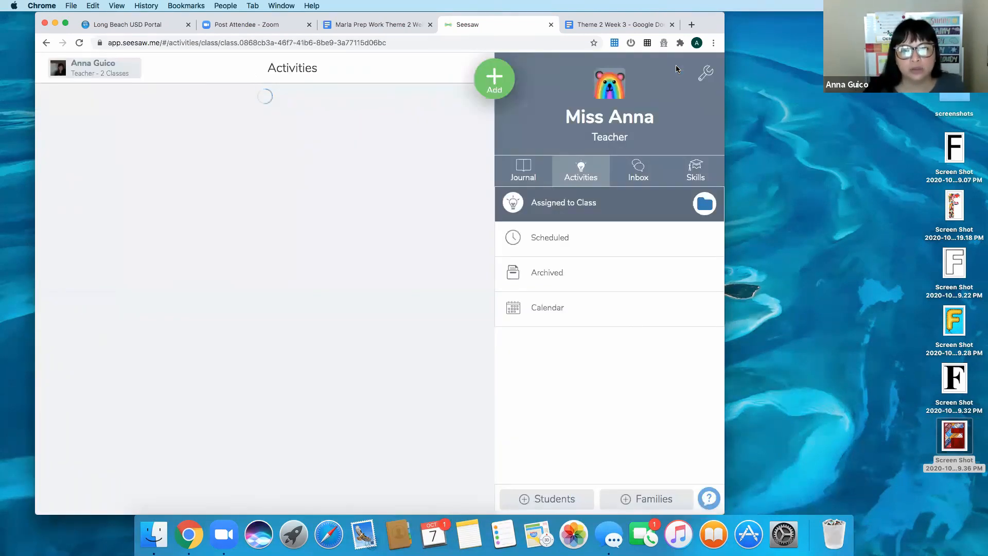